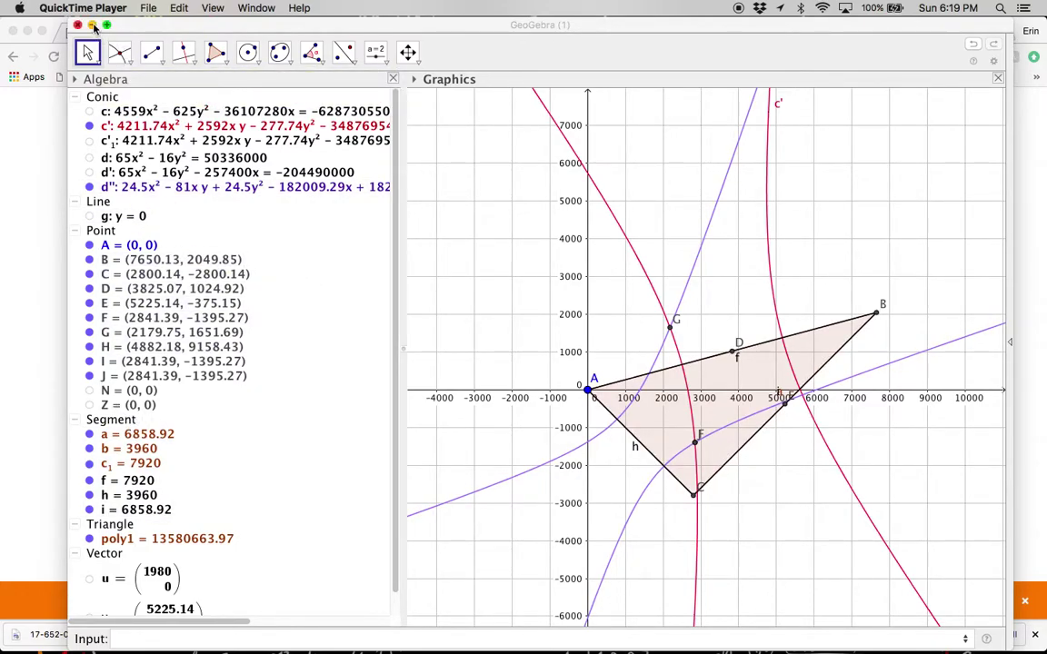
Minimize the first GeoGebra window and bring the blank GeoGebra (2) window forward, ready for input
{"action": "left_click", "coordinate": [93, 26]}
{"action": "left_click", "coordinate": [93, 26]}
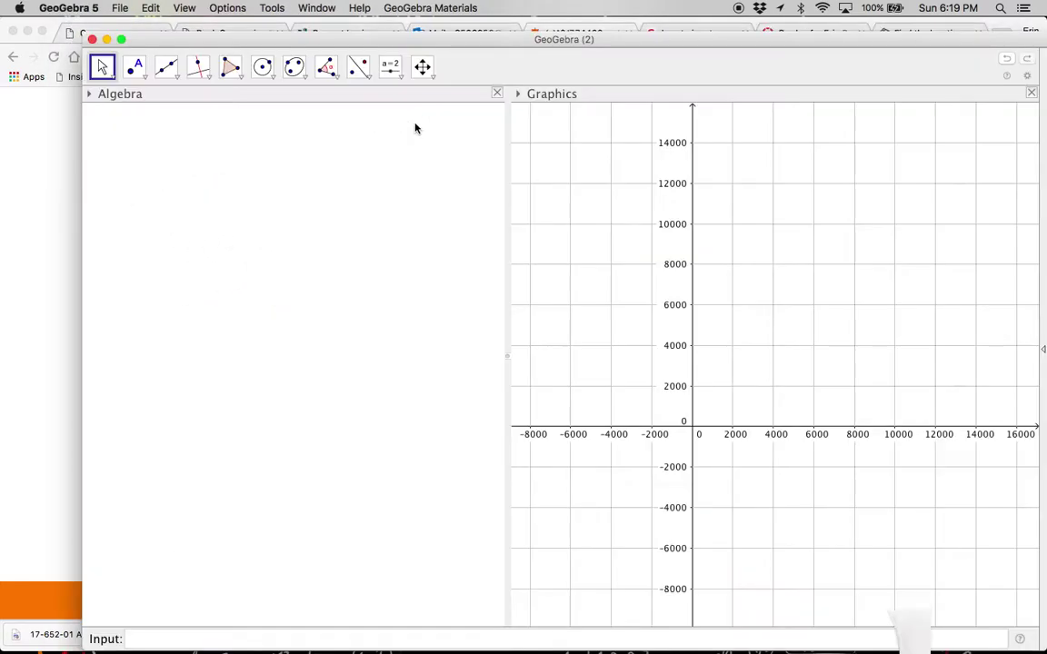
{"action": "key", "text": "ctrl+Up"}
{"action": "left_click", "coordinate": [983, 450]}
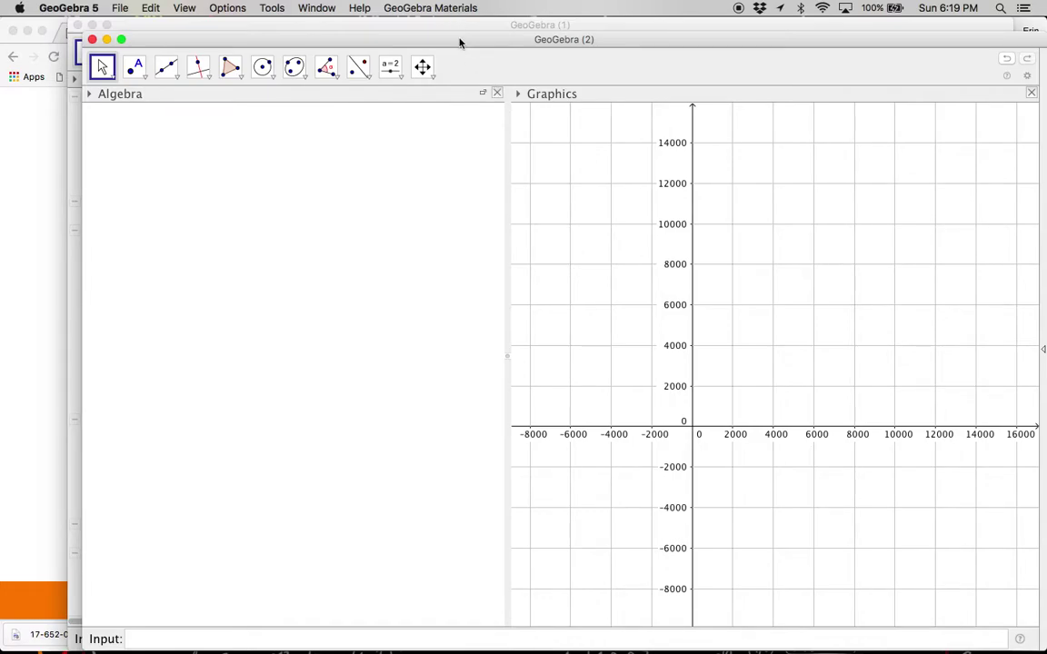
{"action": "left_click_drag", "start_coordinate": [460, 43], "coordinate": [379, 13]}
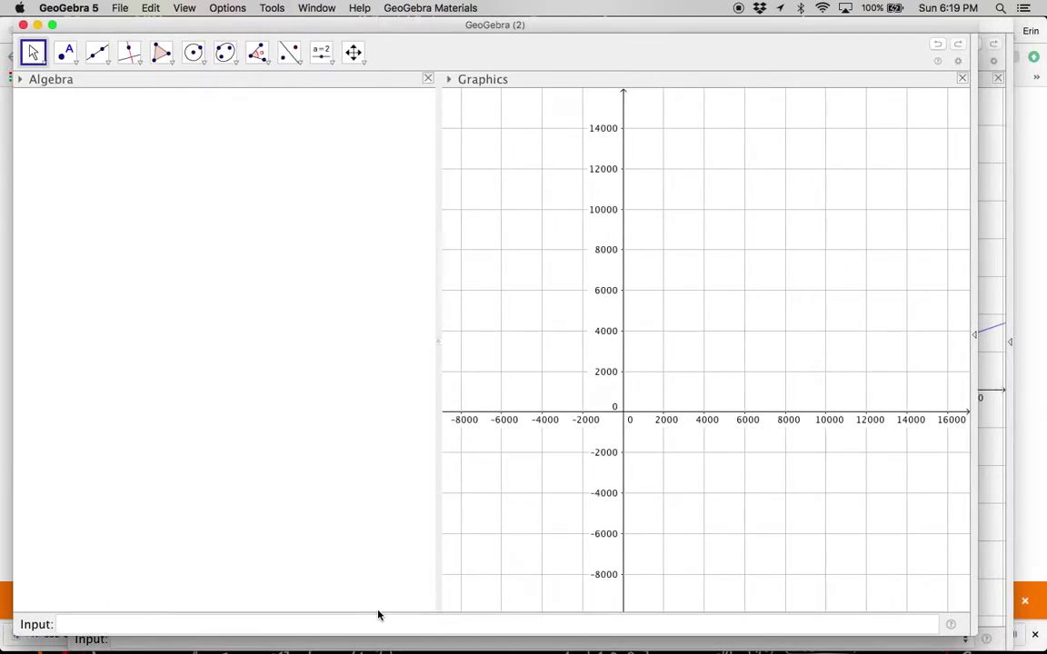
{"action": "left_click", "coordinate": [376, 624]}
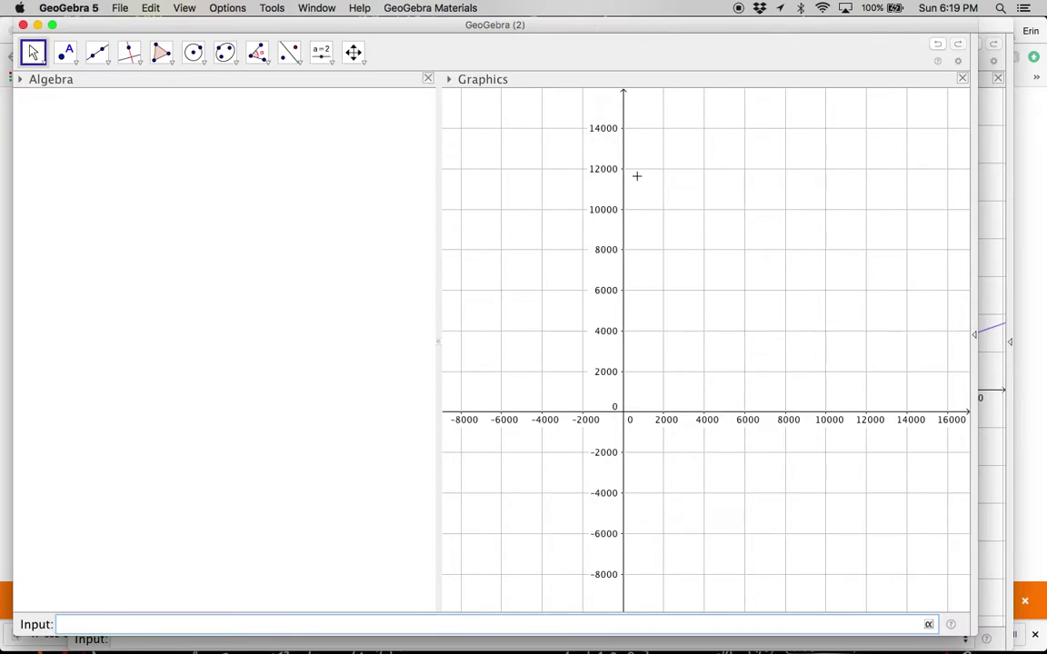
{"action": "key", "text": "ctrl+Up"}
{"action": "left_click", "coordinate": [290, 302]}
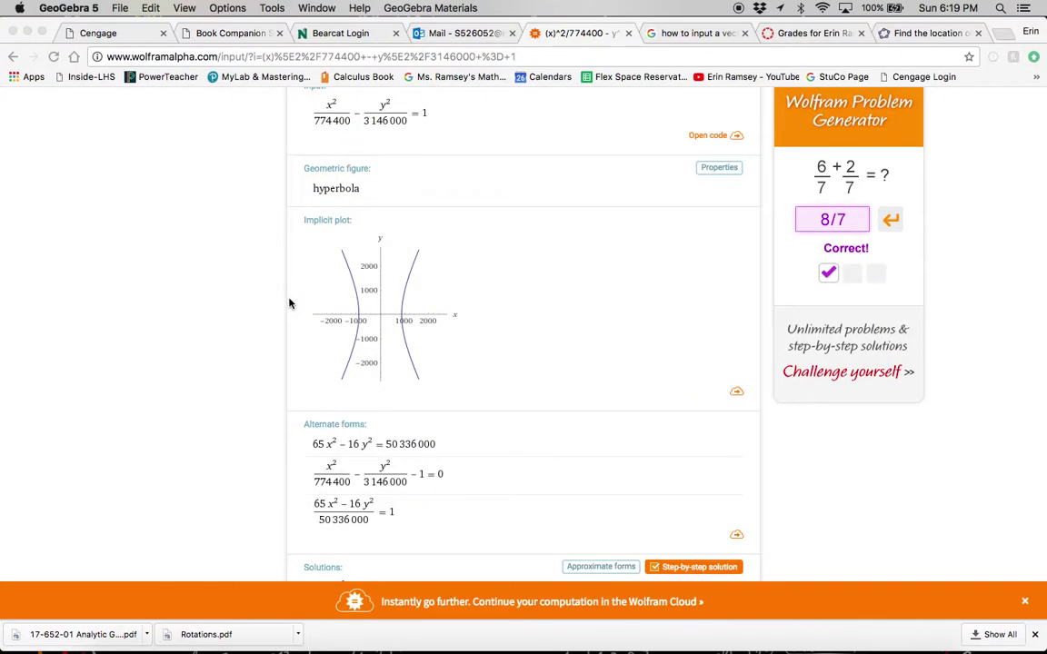
{"action": "scroll", "coordinate": [519, 226], "scroll_direction": "up", "scroll_amount": 3}
{"action": "scroll", "coordinate": [519, 226], "scroll_direction": "up", "scroll_amount": 2}
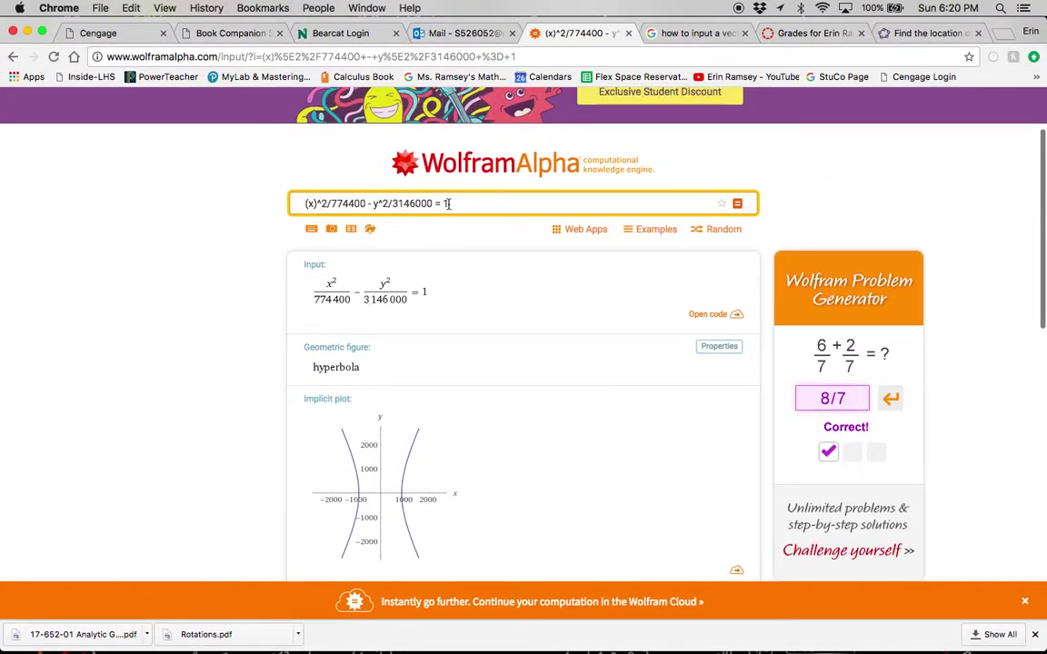
{"action": "mouse_move", "coordinate": [449, 290]}
{"action": "scroll", "coordinate": [425, 296], "scroll_direction": "down", "scroll_amount": 5}
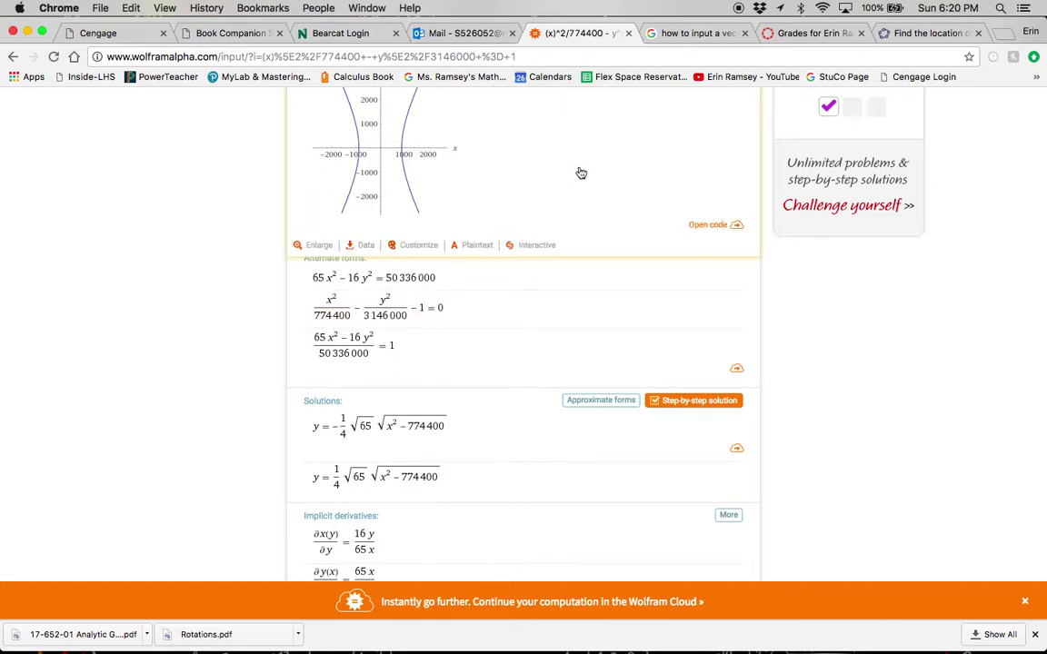
{"action": "key", "text": "ctrl+Up"}
Enter 65x^2-16y^2 = 50336000 to draw the two-branch hyperbola c
{"action": "left_click", "coordinate": [616, 391]}
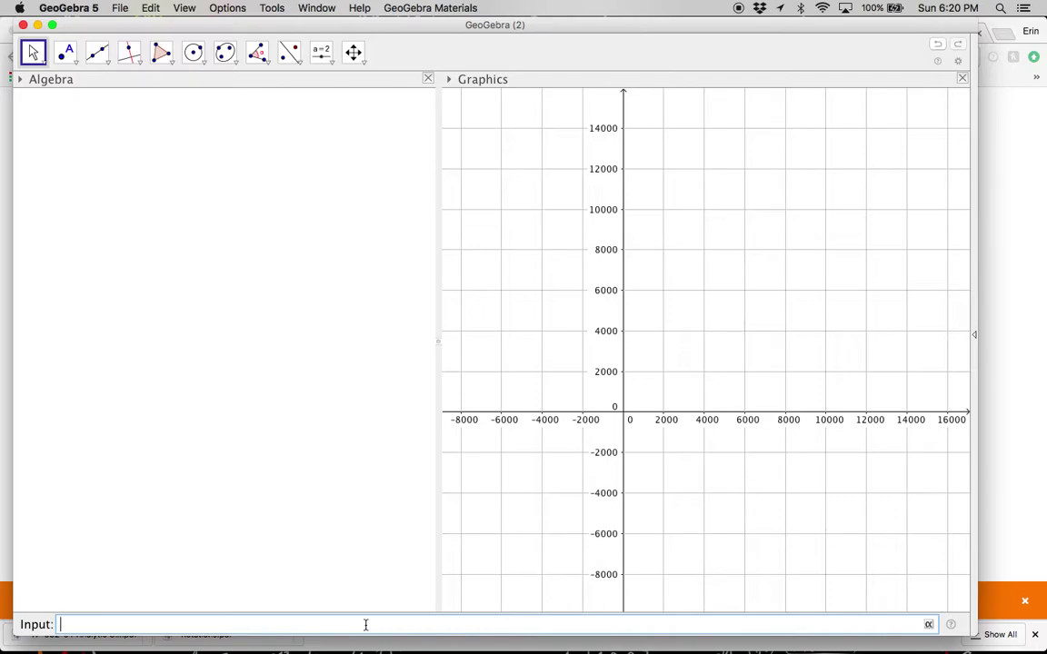
{"action": "type", "text": "65x^2/"}
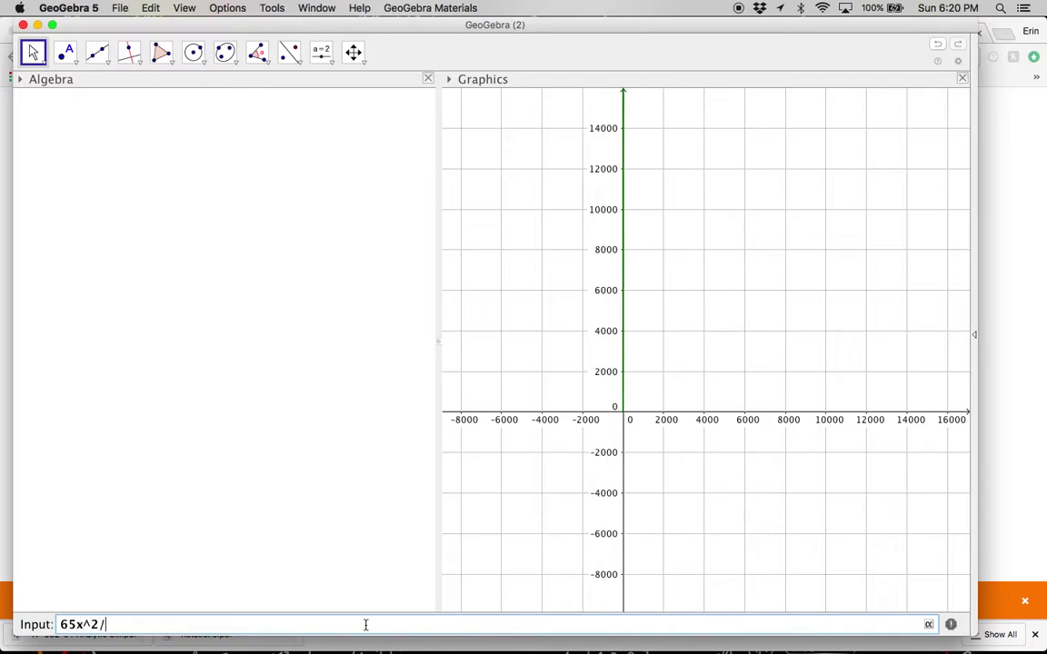
{"action": "key", "text": "BackSpace"}
{"action": "type", "text": "-16y"}
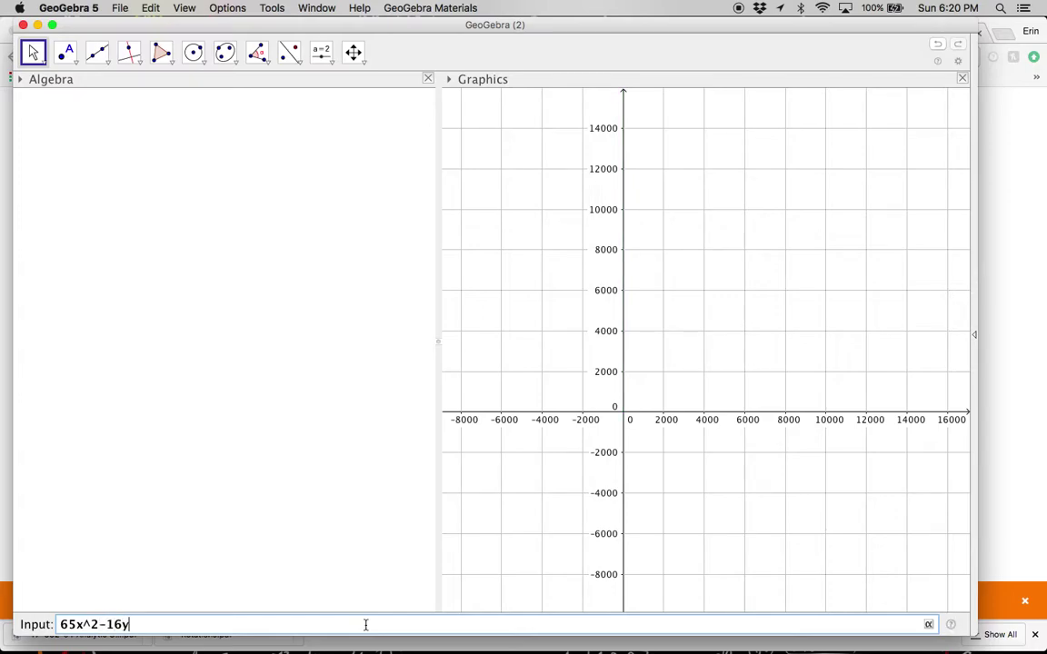
{"action": "type", "text": "^2 = 50336000"}
{"action": "key", "text": "Return"}
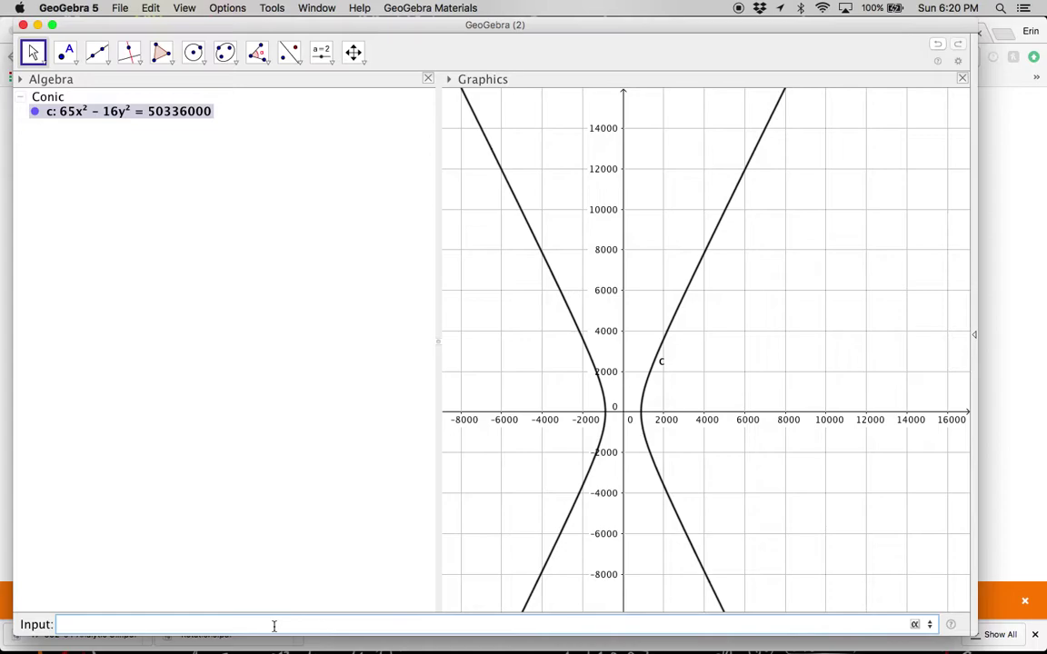
Apply Focus[c] to plot the foci A (−1980, 0) and B (1980, 0)
{"action": "type", "text": "focu"}
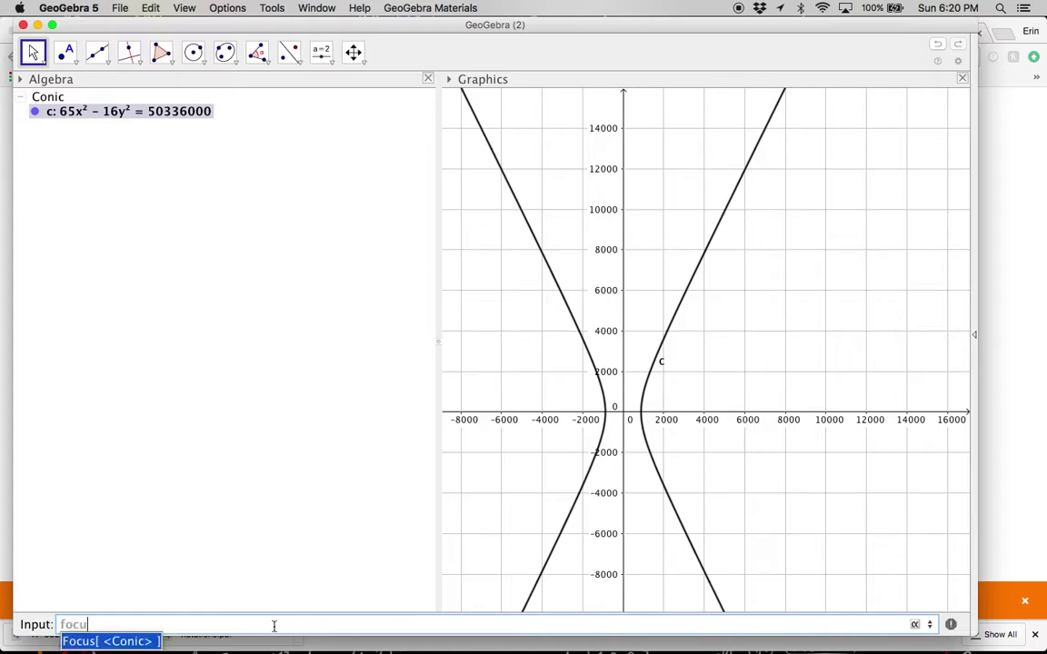
{"action": "key", "text": "Return"}
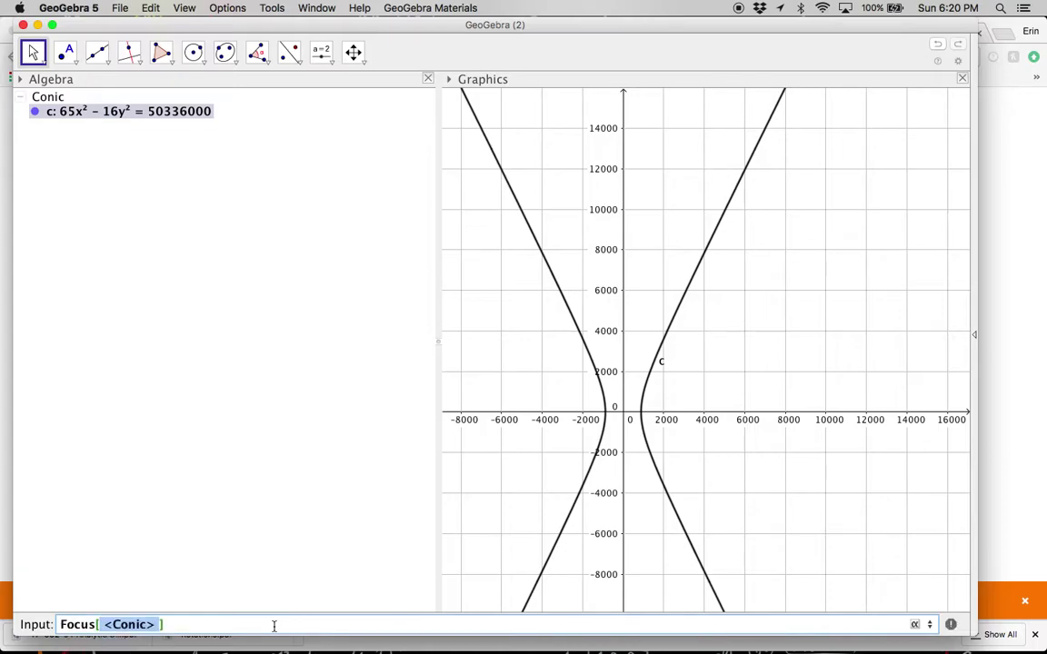
{"action": "left_click", "coordinate": [64, 113]}
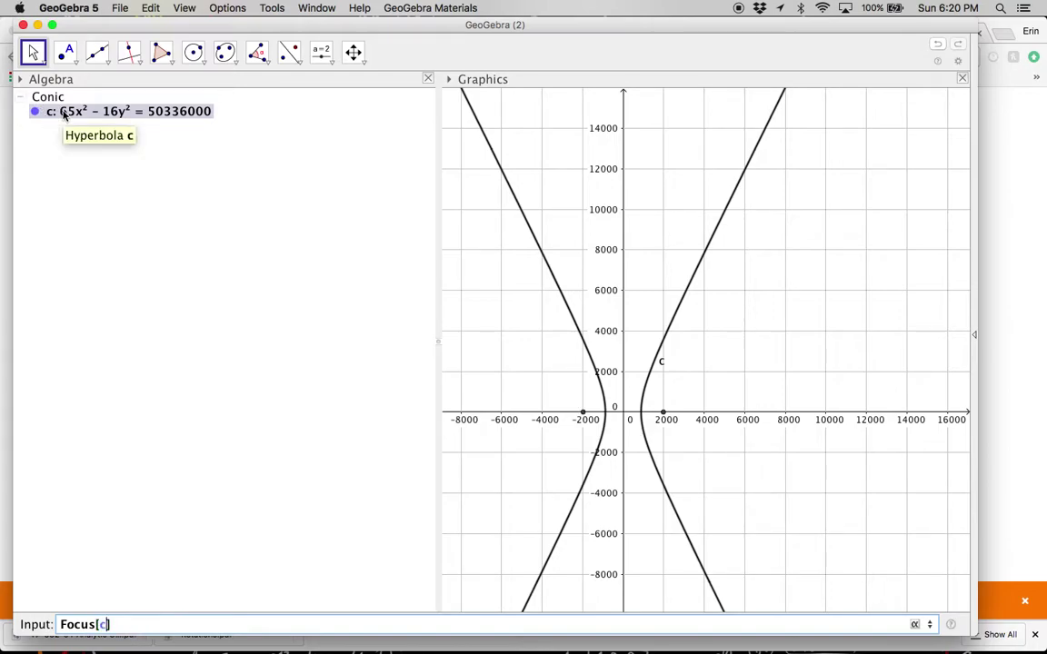
{"action": "key", "text": "Return"}
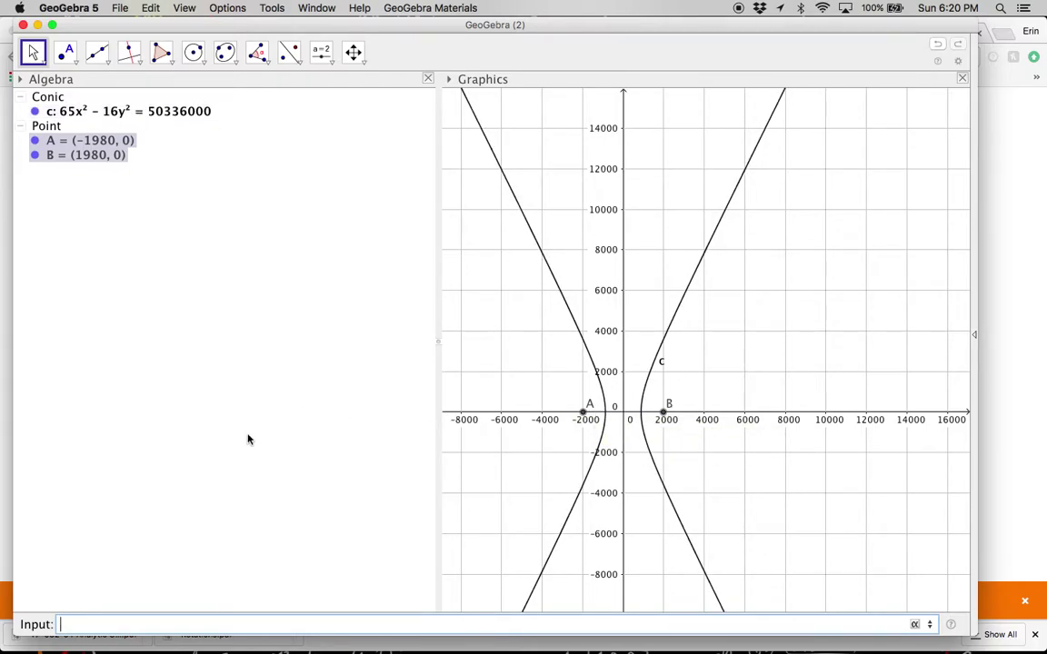
{"action": "left_click", "coordinate": [223, 625]}
Abandon a Center command and type rotate to list the Rotate command forms
{"action": "type", "text": "center"}
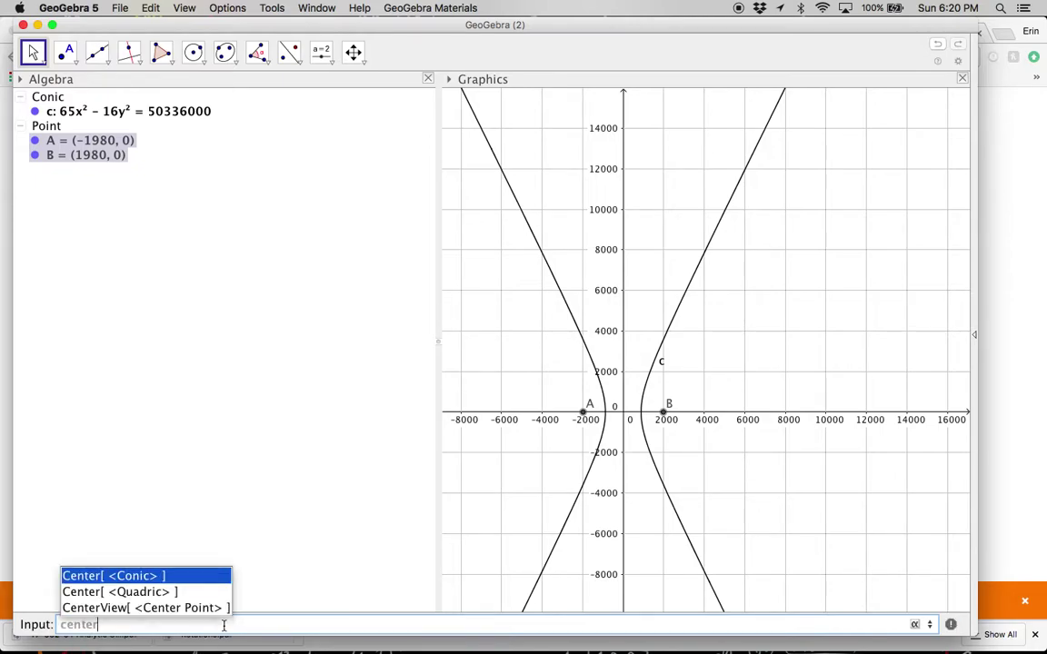
{"action": "key", "text": "BackSpace"}
{"action": "key", "text": "BackSpace"}
{"action": "key", "text": "BackSpace"}
{"action": "key", "text": "BackSpace"}
{"action": "key", "text": "BackSpace"}
{"action": "key", "text": "BackSpace"}
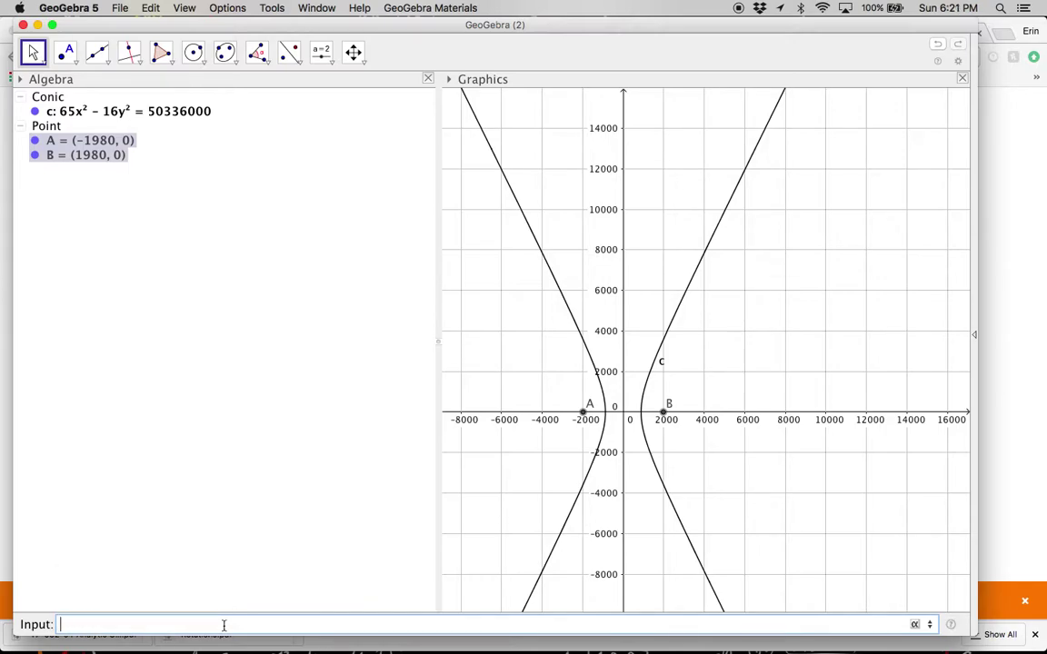
{"action": "type", "text": "rotate"}
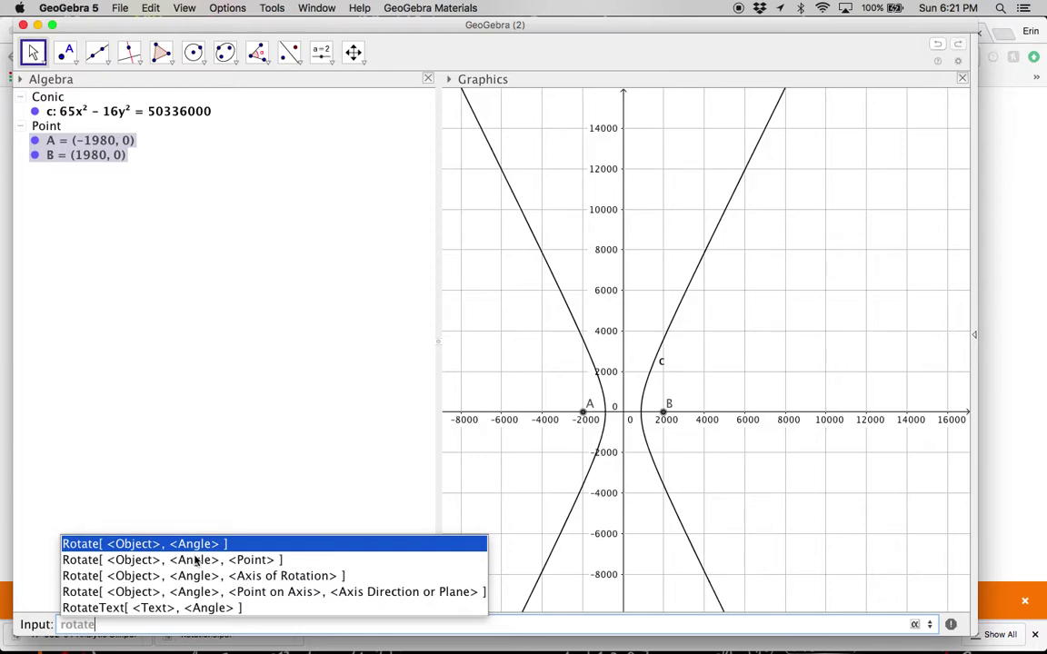
Insert the Rotate[ <Object>, <Angle>, <Point> ] template and select its text
{"action": "left_click", "coordinate": [196, 561]}
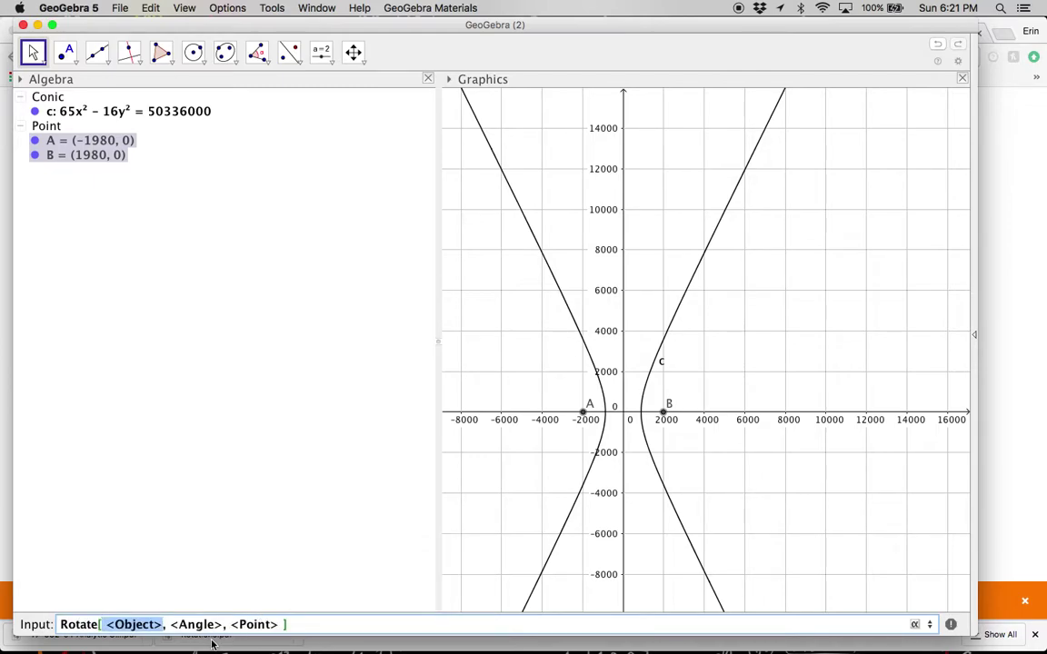
{"action": "left_click_drag", "start_coordinate": [303, 623], "coordinate": [52, 619]}
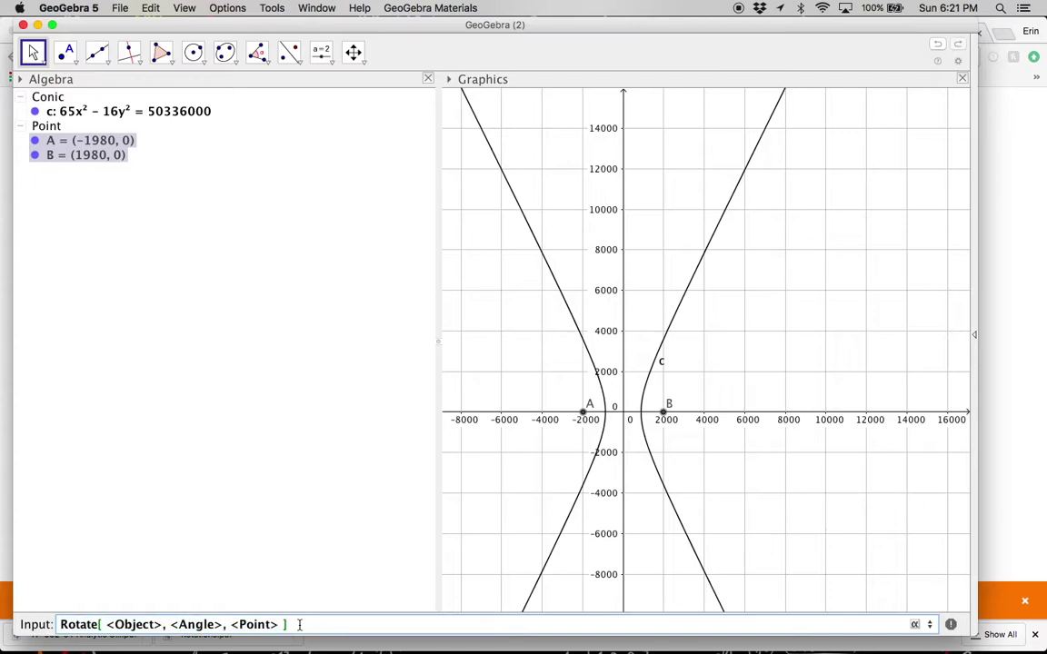
{"action": "left_click_drag", "start_coordinate": [294, 622], "coordinate": [53, 634]}
{"action": "left_click", "coordinate": [52, 633]}
{"action": "left_click_drag", "start_coordinate": [287, 624], "coordinate": [59, 625]}
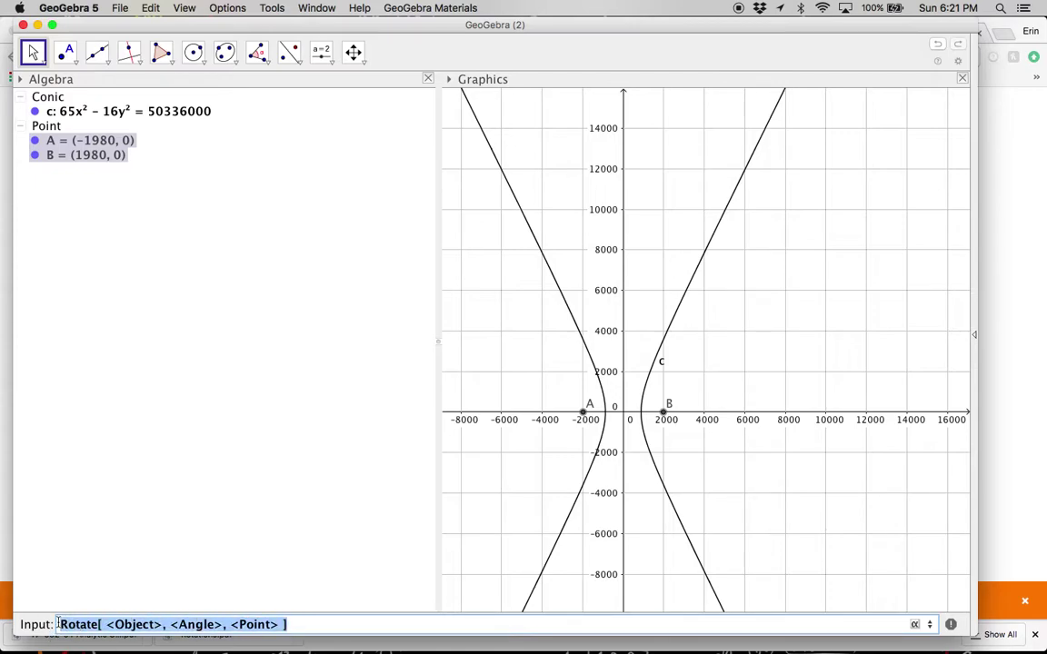
Replace the template with a Vector command for 1980,0, dismissing the resulting error
{"action": "type", "text": "transl"}
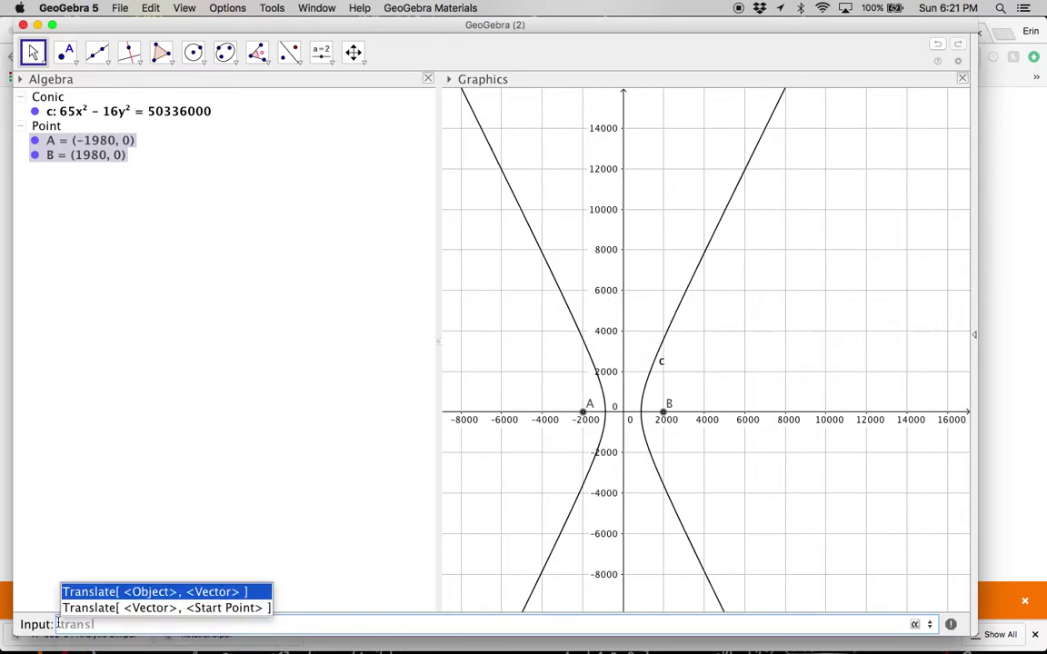
{"action": "key", "text": "BackSpace"}
{"action": "key", "text": "BackSpace"}
{"action": "key", "text": "BackSpace"}
{"action": "key", "text": "BackSpace"}
{"action": "key", "text": "BackSpace"}
{"action": "key", "text": "BackSpace"}
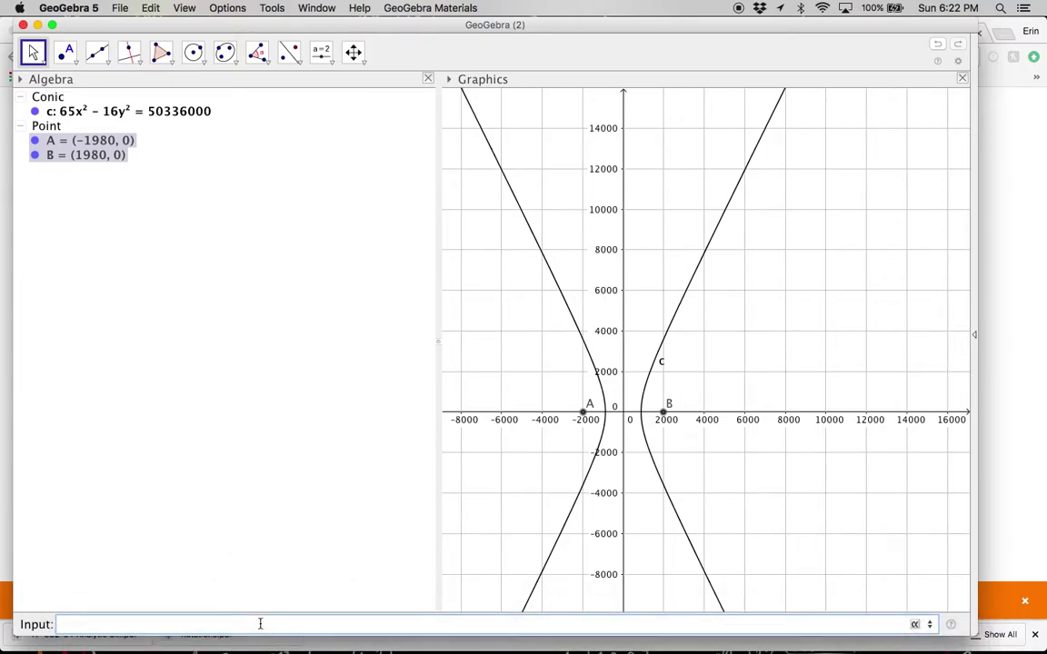
{"action": "type", "text": "vector"}
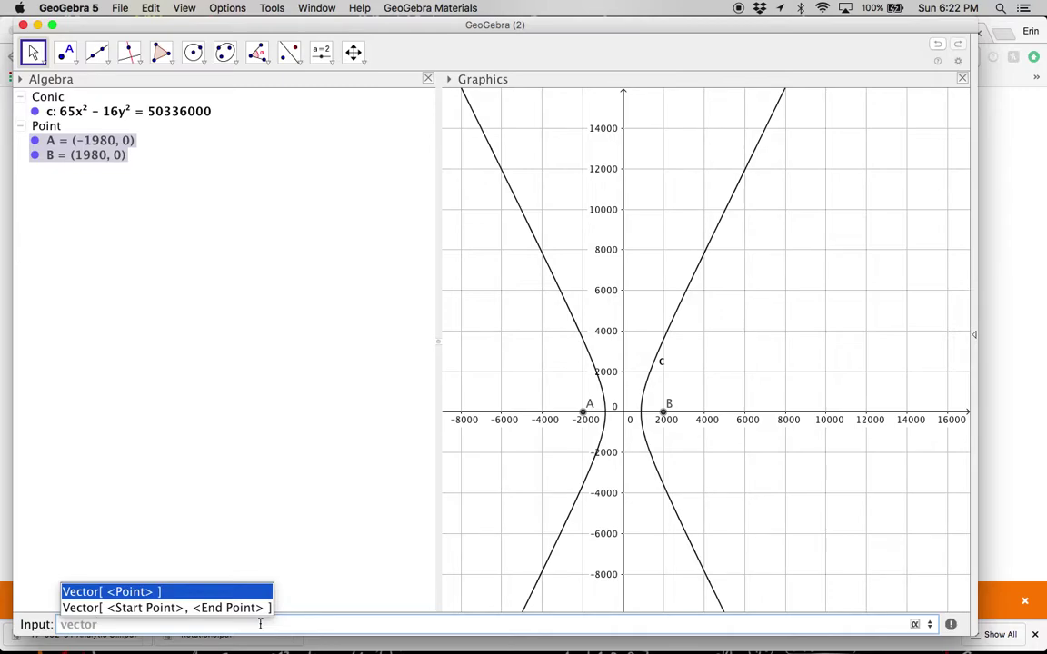
{"action": "key", "text": "Return"}
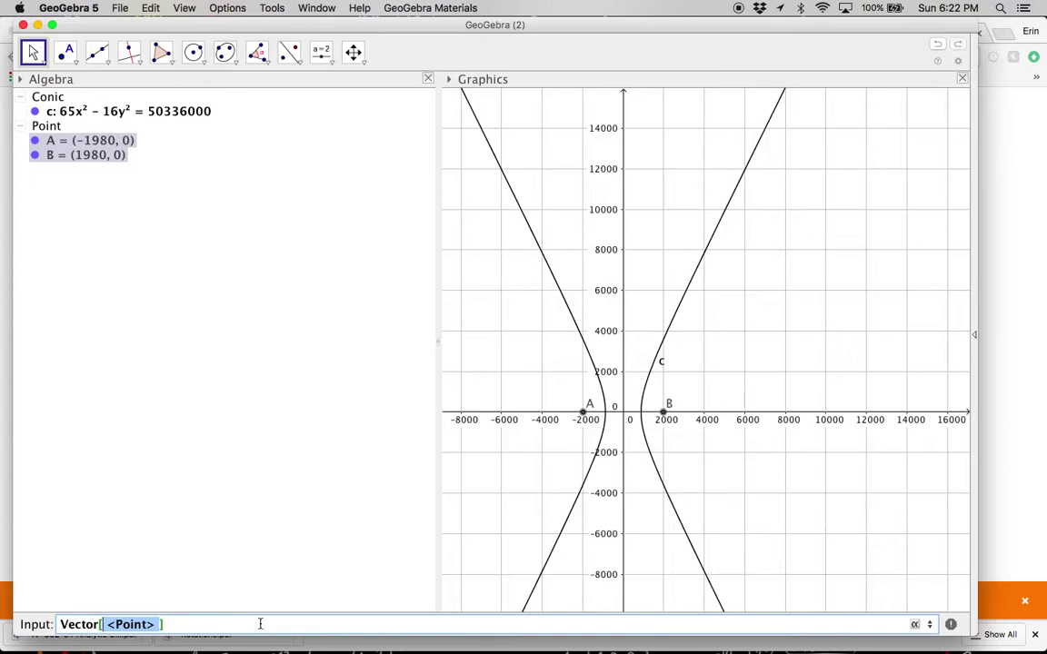
{"action": "type", "text": "1980,"}
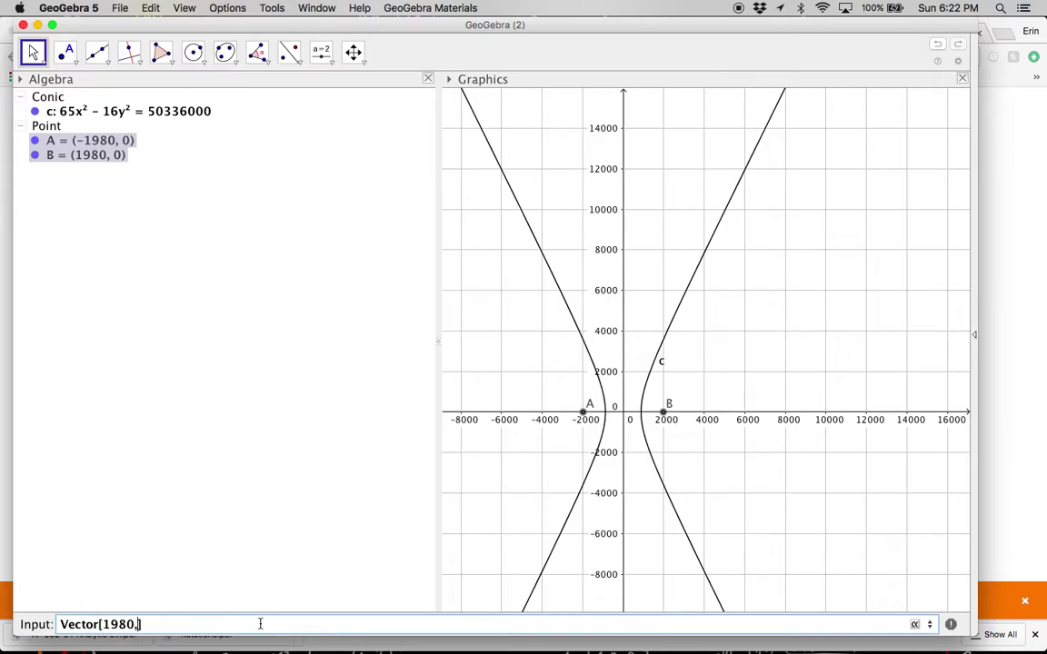
{"action": "type", "text": "0"}
{"action": "key", "text": "Return"}
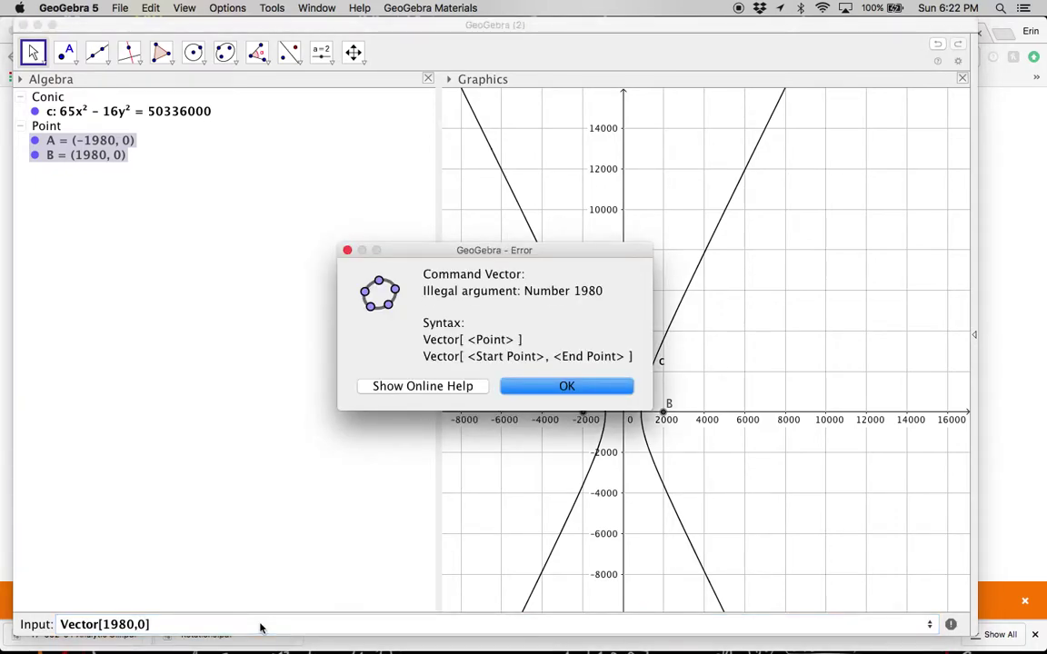
{"action": "key", "text": "Return"}
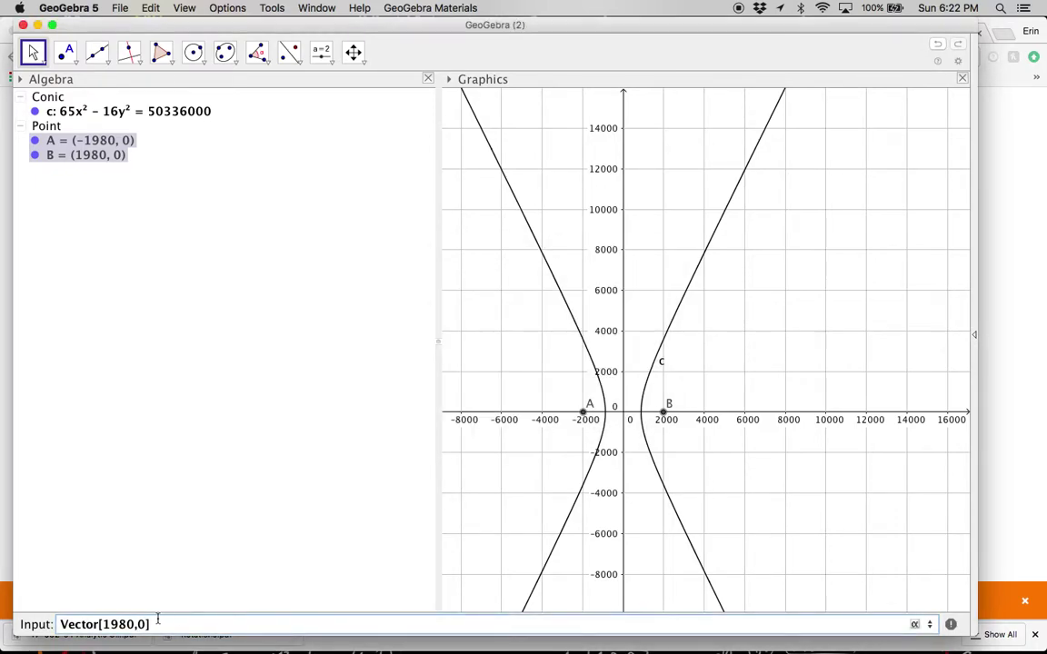
Correct it to Vector[(1980,0)] to create vector u, then hide u from the graph
{"action": "left_click", "coordinate": [103, 626]}
{"action": "type", "text": "("}
{"action": "left_click", "coordinate": [152, 625]}
{"action": "type", "text": ")"}
{"action": "key", "text": "Return"}
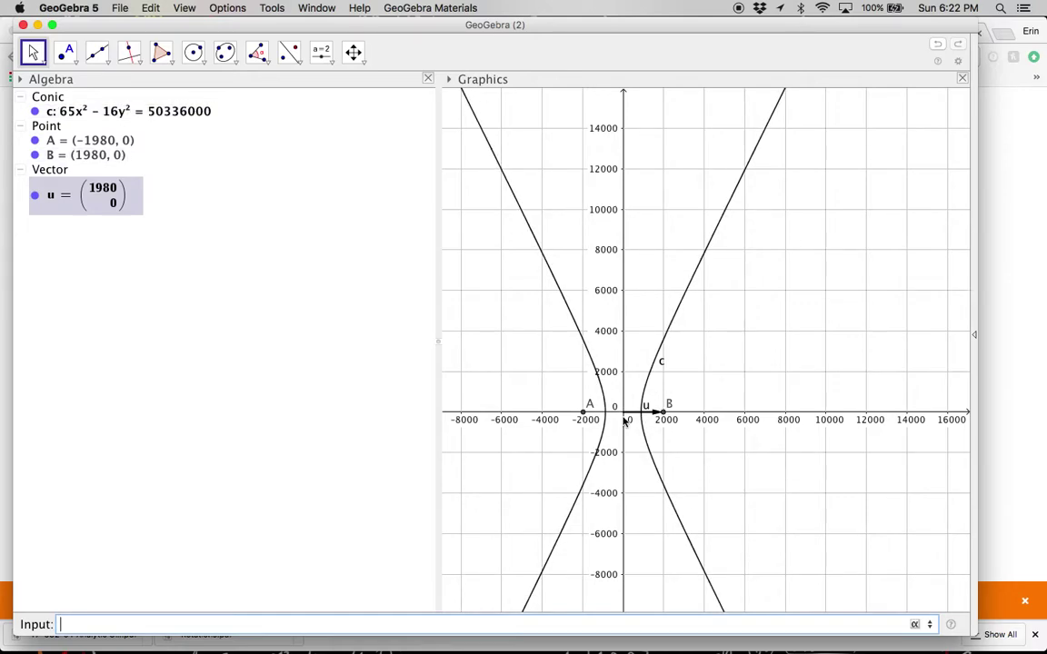
{"action": "left_click", "coordinate": [34, 197]}
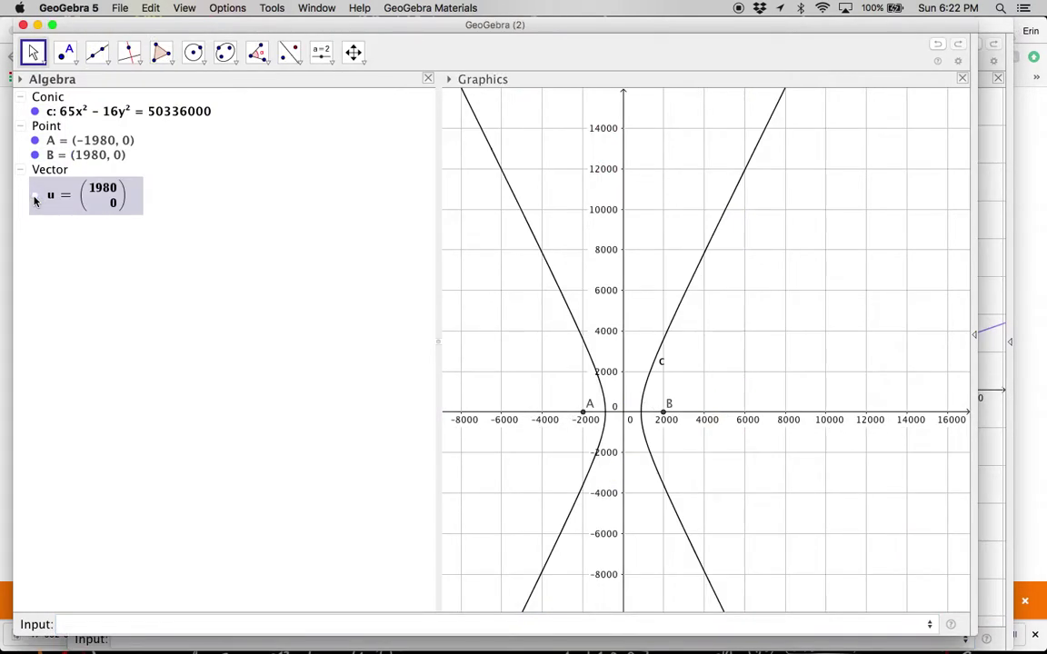
Enter Translate[c, u] to create hyperbola c', the translation of c by vector u
{"action": "left_click", "coordinate": [267, 623]}
{"action": "type", "text": "trans"}
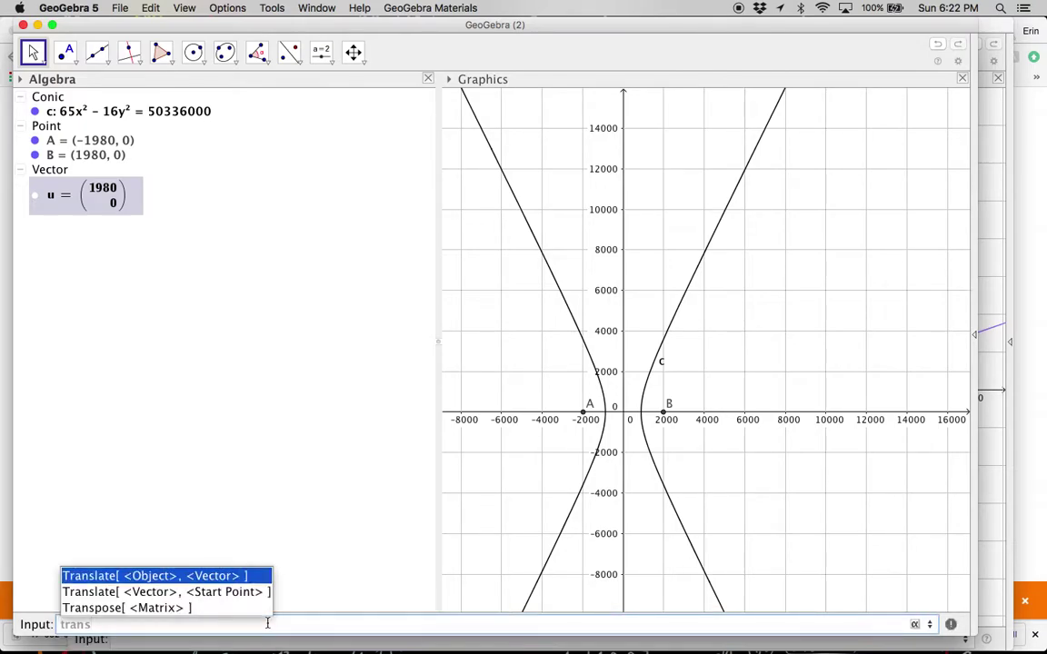
{"action": "key", "text": "Return"}
{"action": "type", "text": "c"}
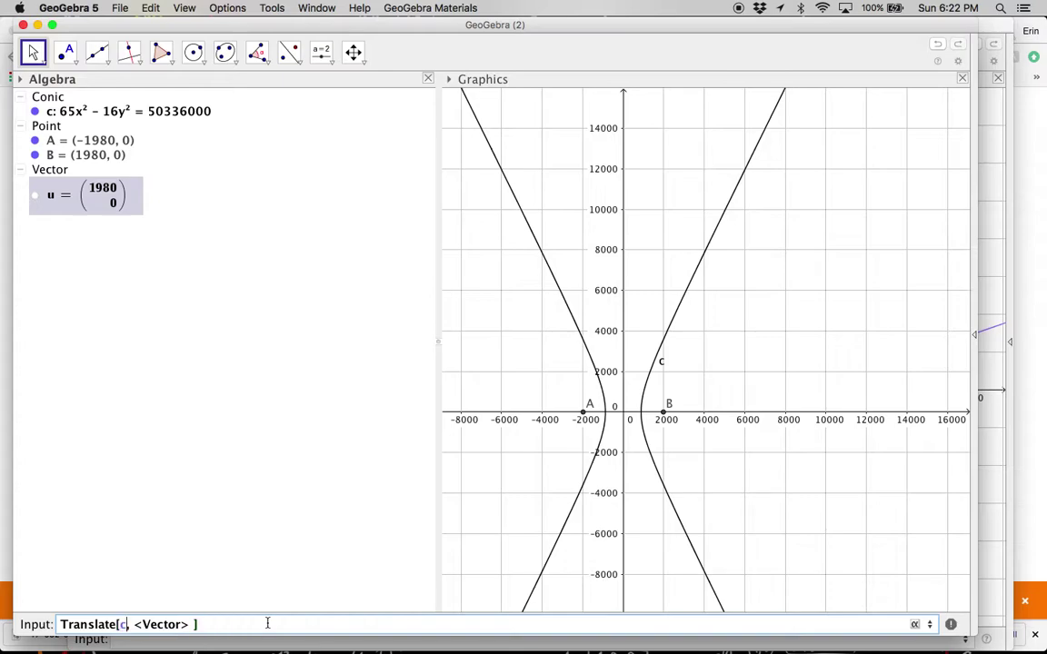
{"action": "key", "text": "Tab"}
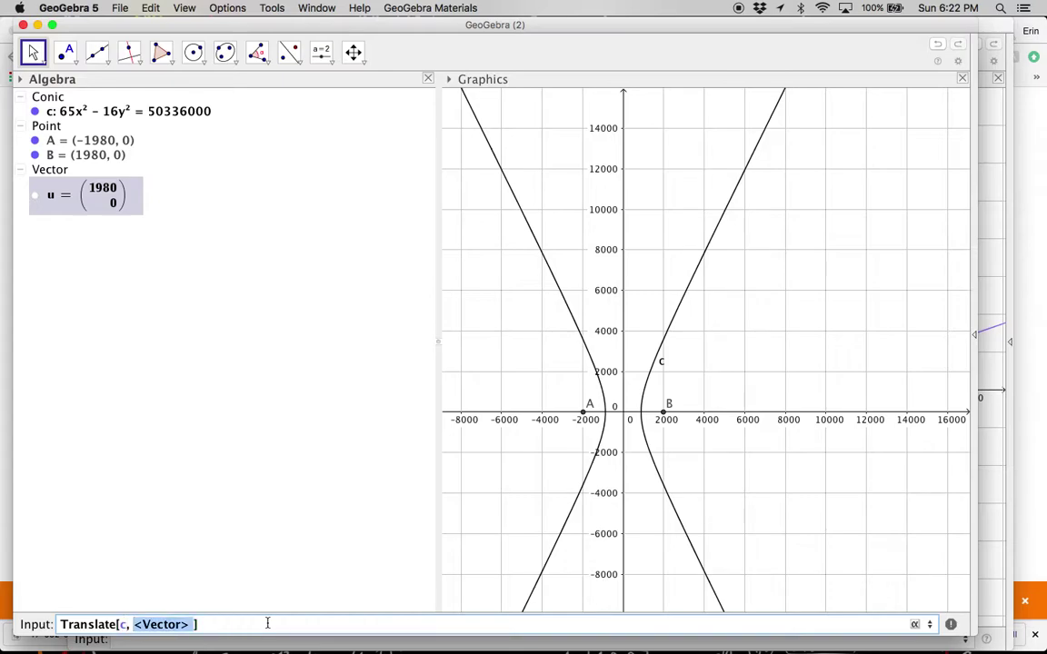
{"action": "type", "text": "u"}
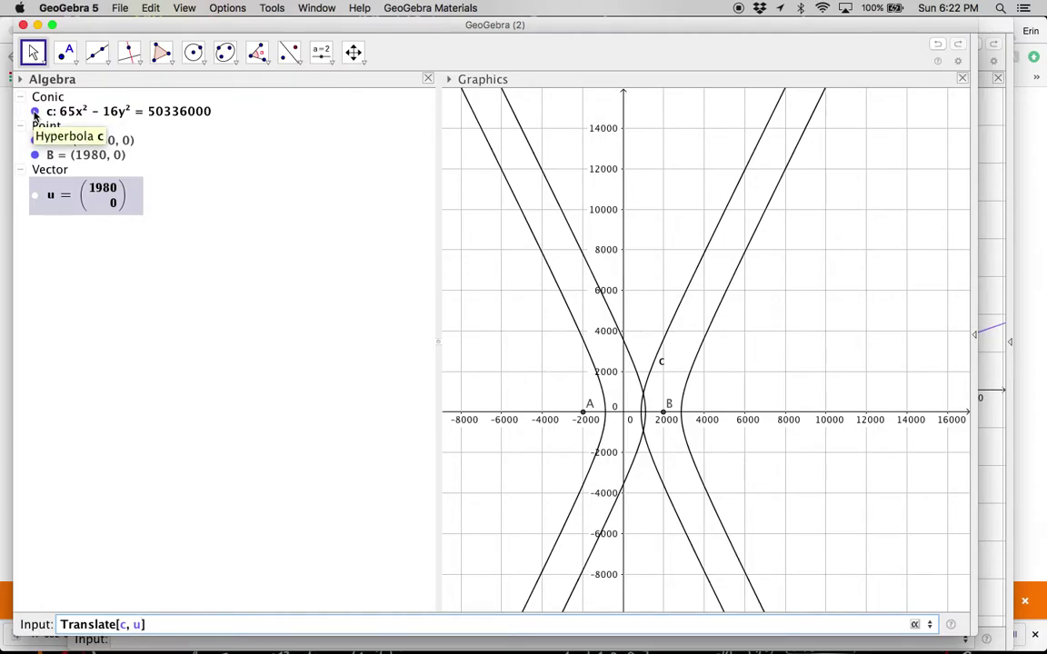
{"action": "key", "text": "Return"}
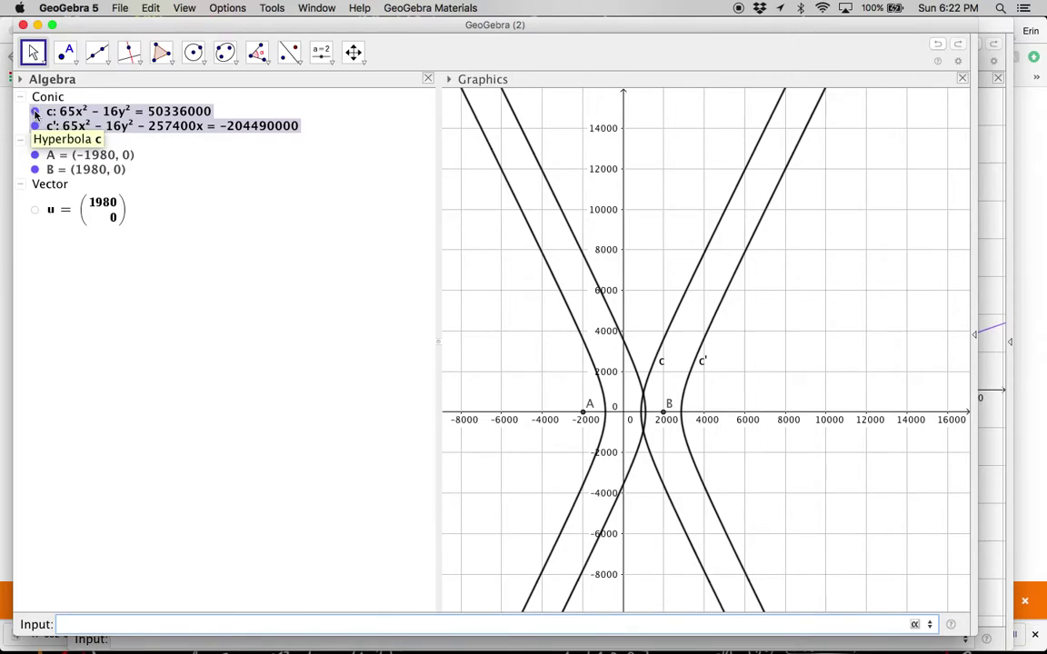
{"action": "key", "text": "super+grave"}
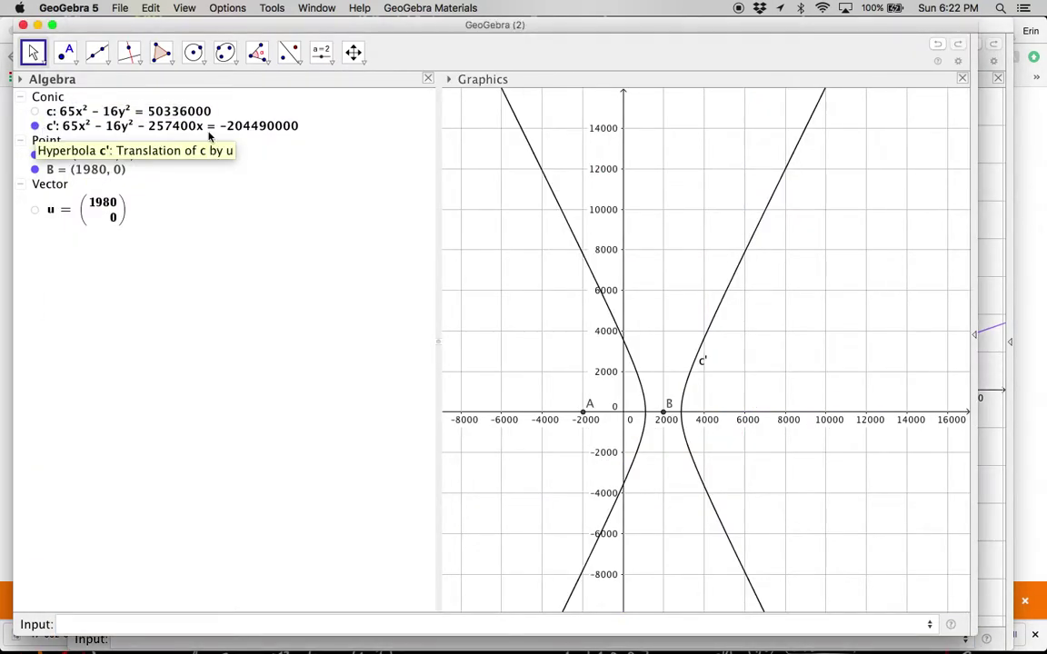
Enter Rotate[c', -45deg, (0,0)] to create hyperbola c'' rotated about the origin
{"action": "left_click", "coordinate": [159, 625]}
{"action": "type", "text": "rotat"}
{"action": "key", "text": "Down"}
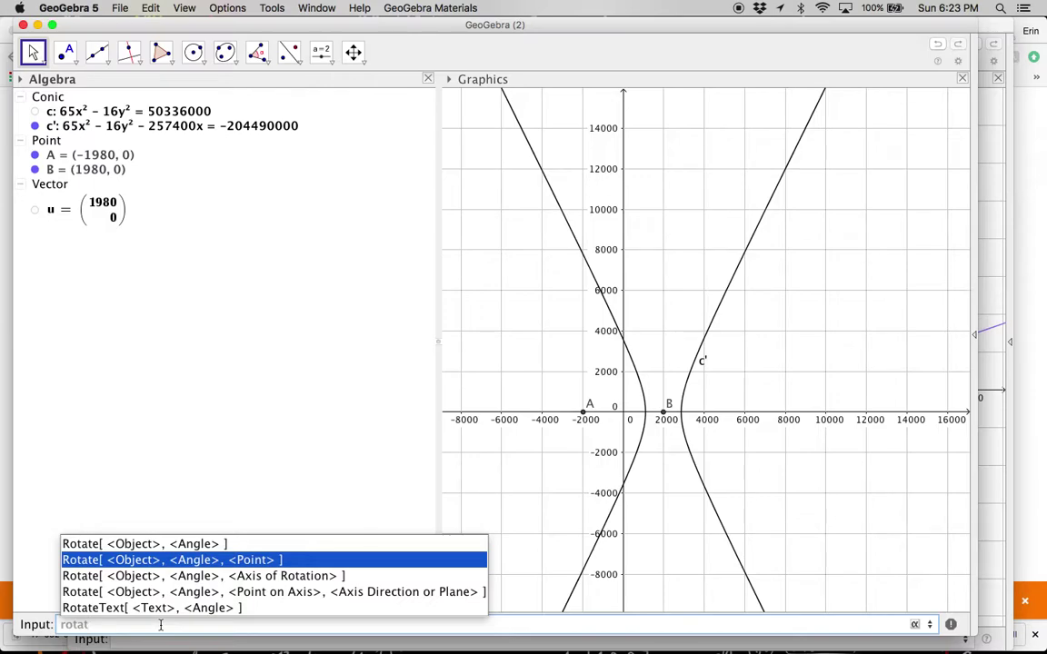
{"action": "key", "text": "Return"}
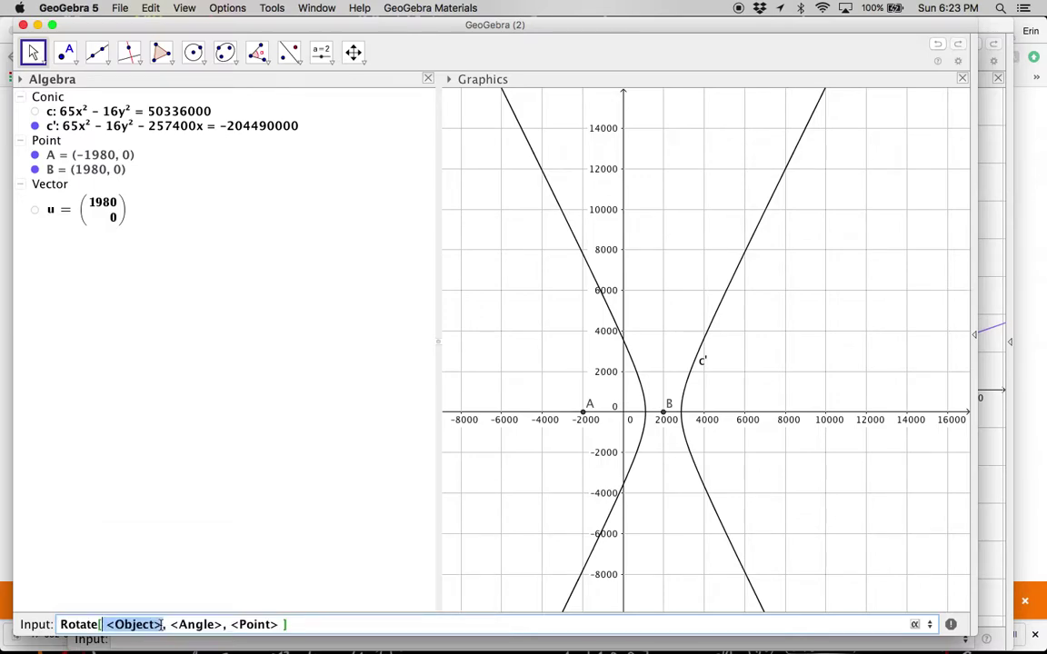
{"action": "type", "text": "c'"}
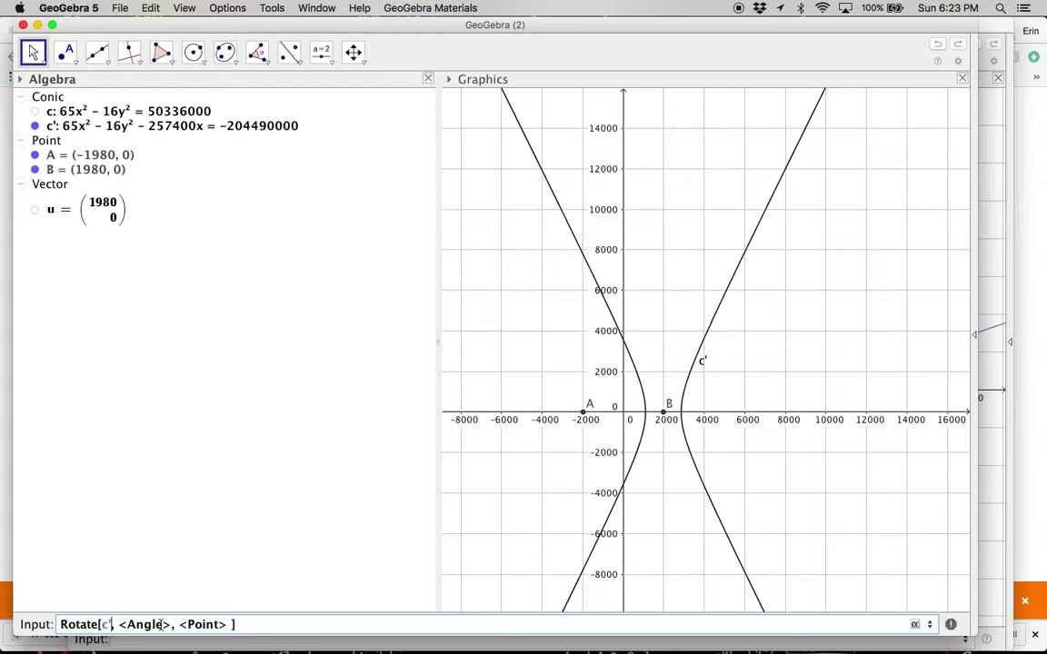
{"action": "left_click", "coordinate": [161, 624]}
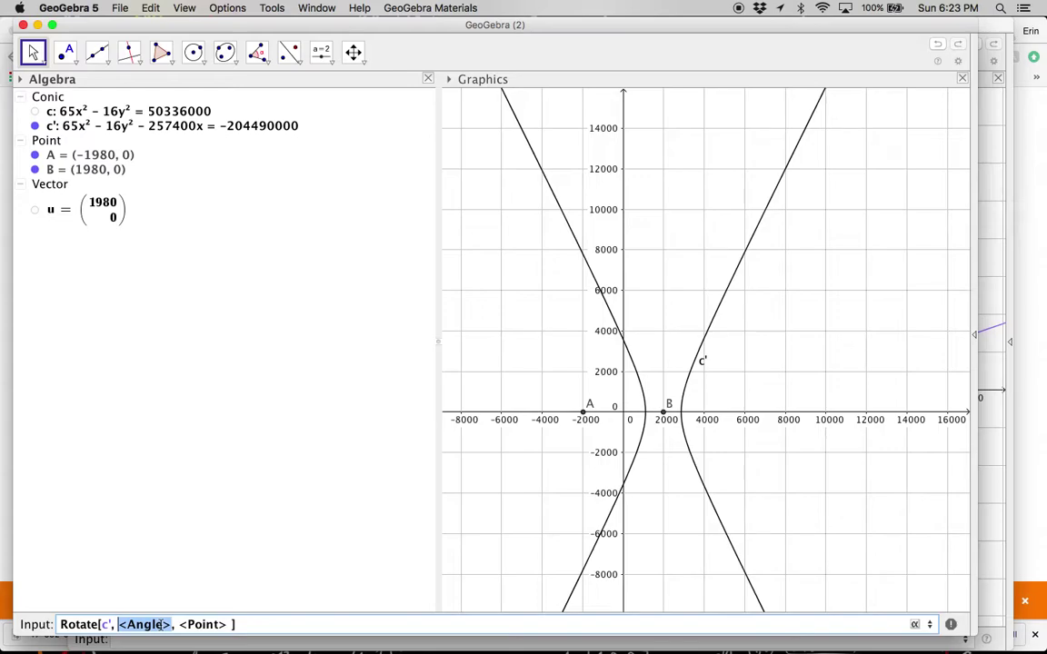
{"action": "type", "text": "-45deg"}
{"action": "key", "text": "Tab"}
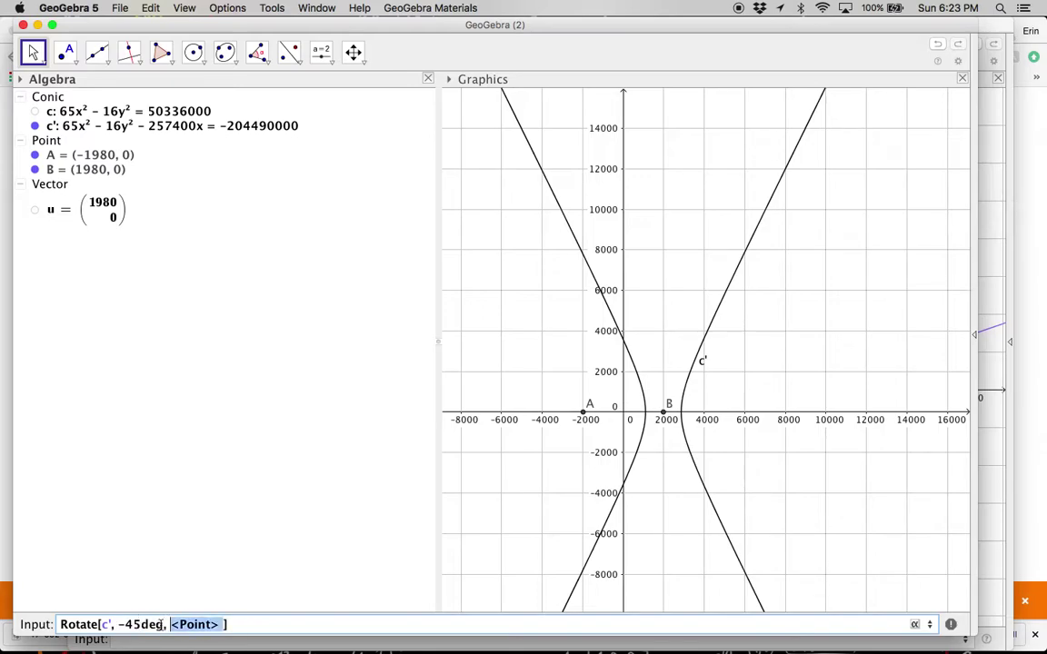
{"action": "type", "text": "(0,0)"}
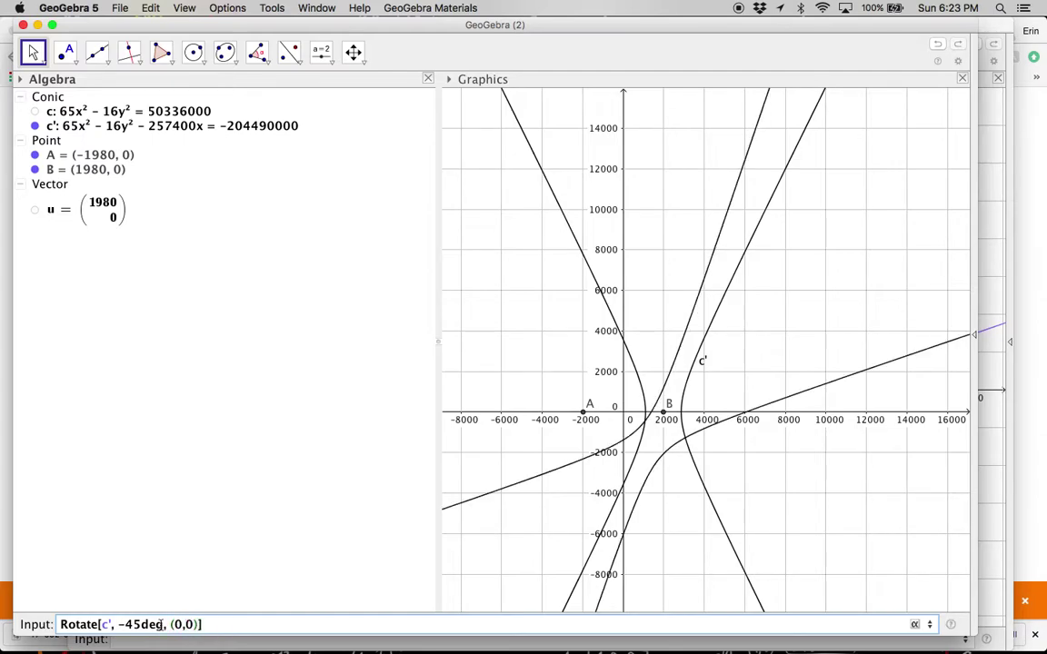
{"action": "key", "text": "Return"}
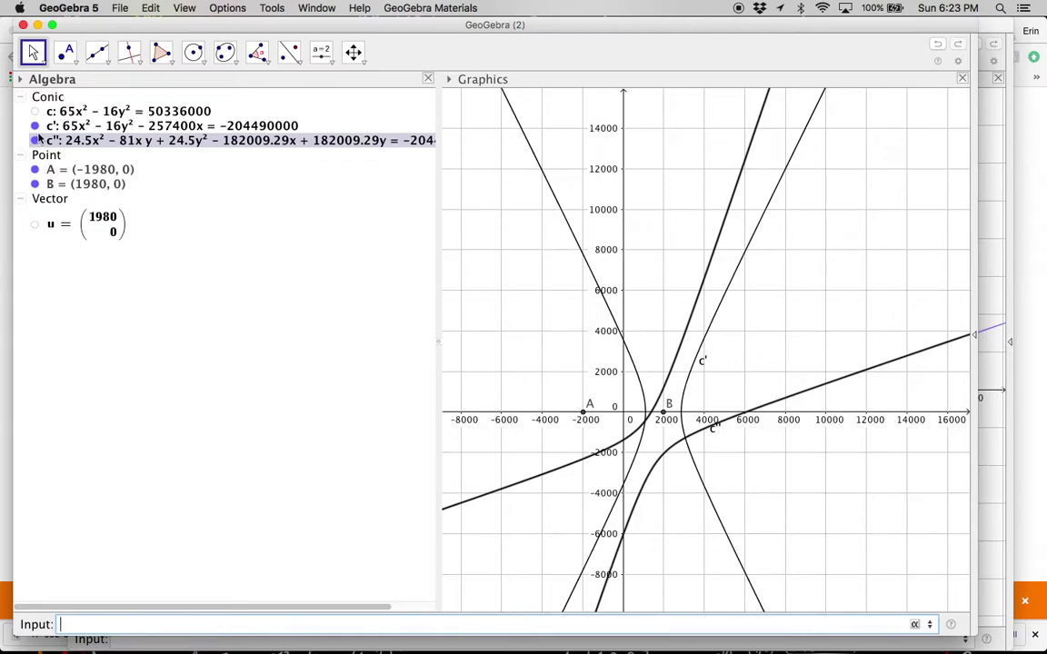
{"action": "key", "text": "super+grave"}
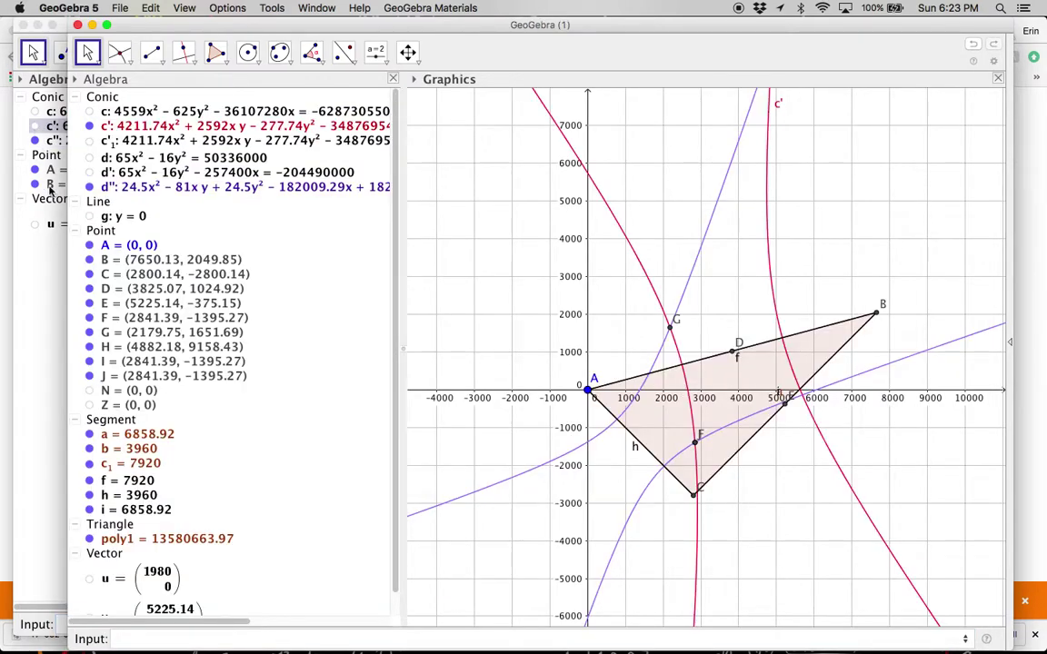
Enter Focus[c''] to plot foci C (0, 0) and D (2800.14, −2800.14)
{"action": "left_click", "coordinate": [58, 324]}
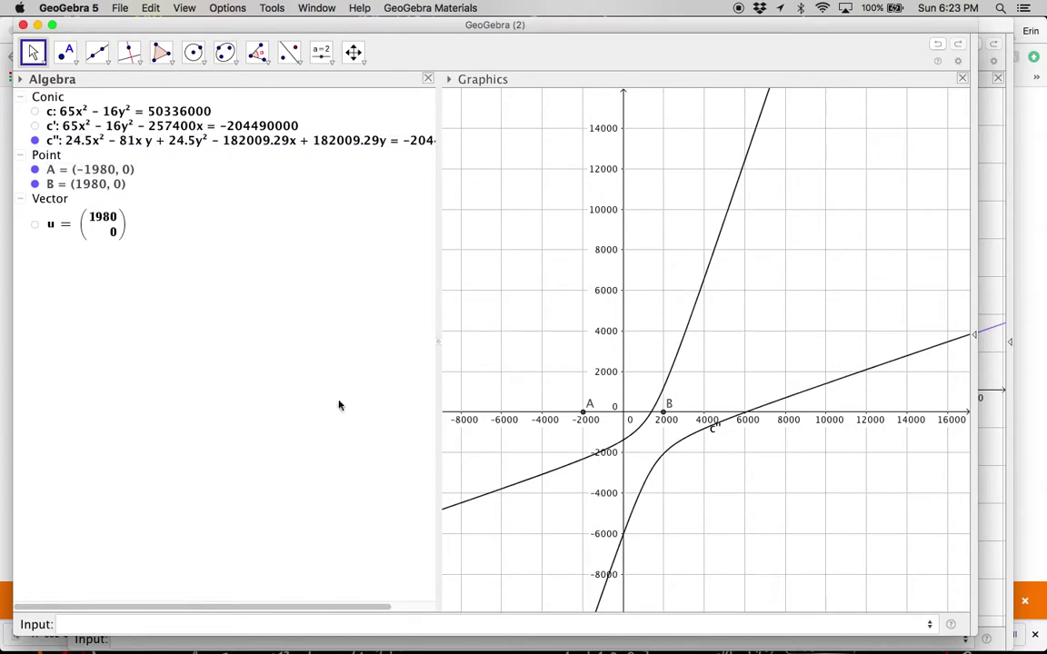
{"action": "left_click", "coordinate": [148, 625]}
{"action": "type", "text": "Focus"}
{"action": "key", "text": "Return"}
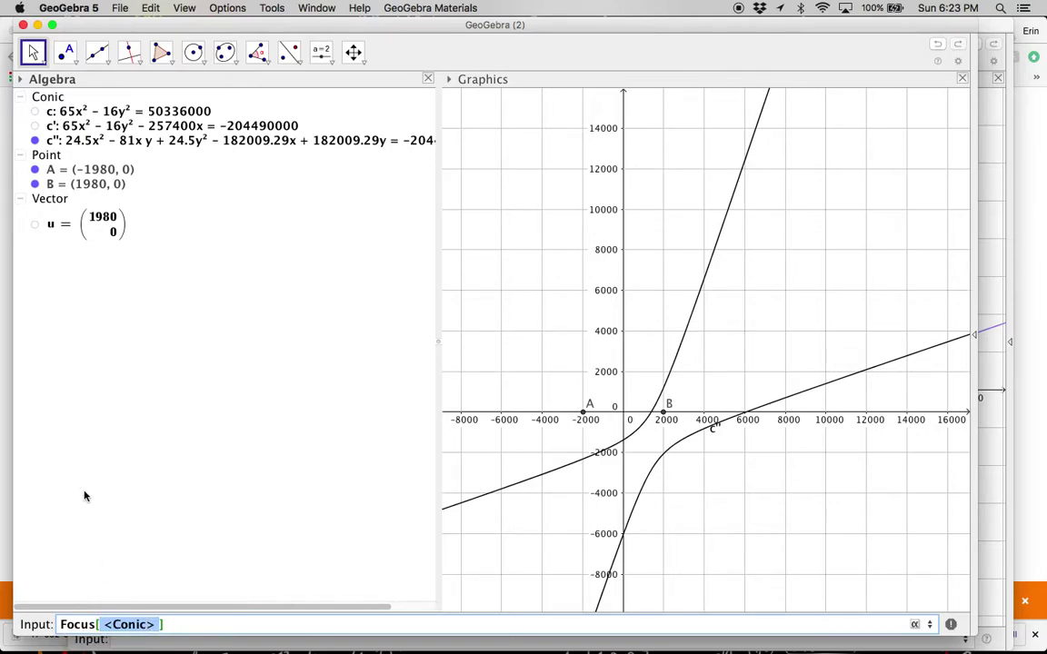
{"action": "type", "text": "c''"}
{"action": "key", "text": "Return"}
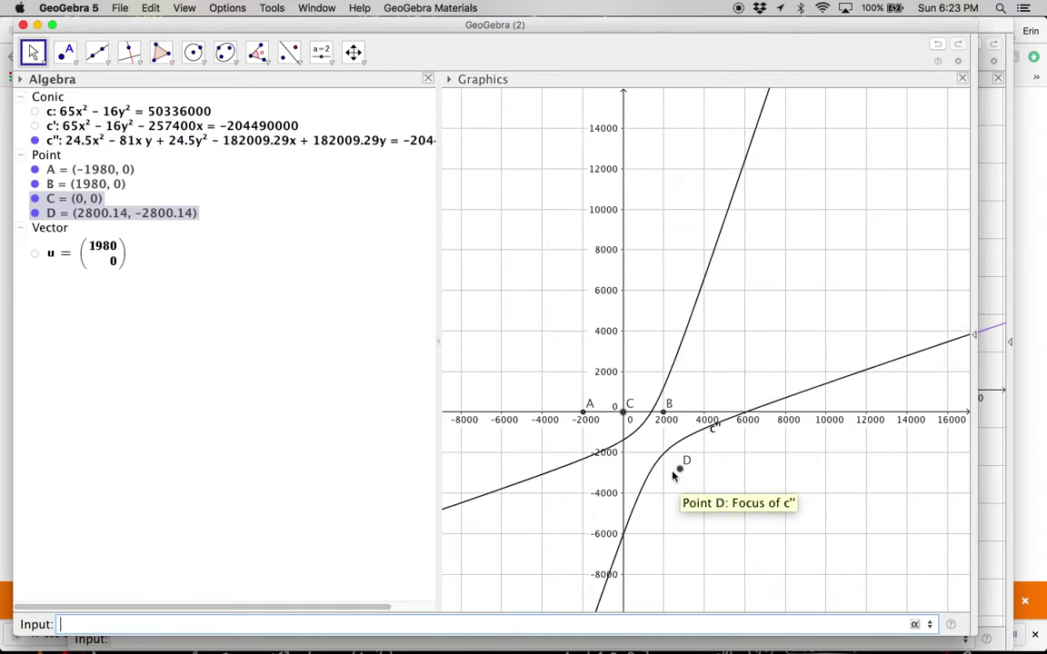
{"action": "key", "text": "super+grave"}
Hide the old foci A and B from the graph
{"action": "left_click", "coordinate": [35, 165]}
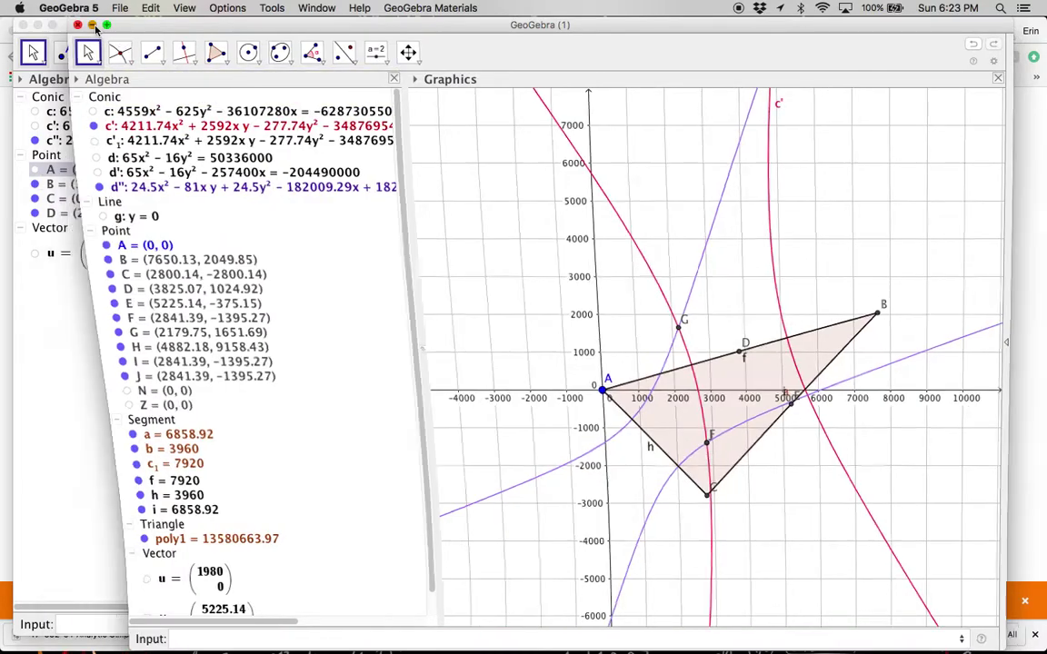
{"action": "left_click", "coordinate": [35, 184]}
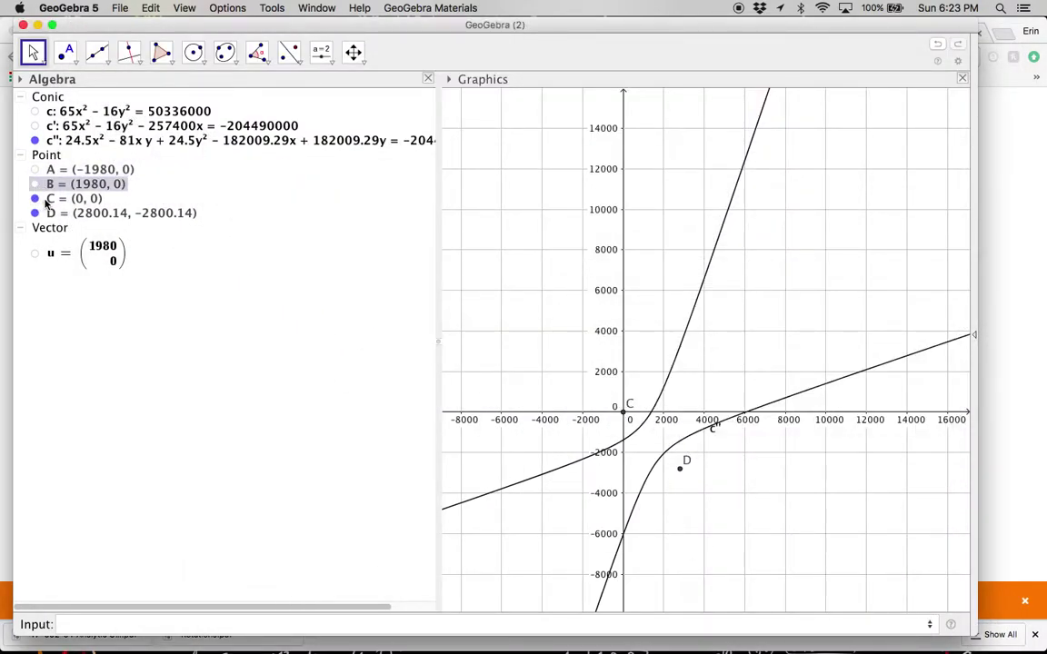
{"action": "right_click", "coordinate": [56, 202]}
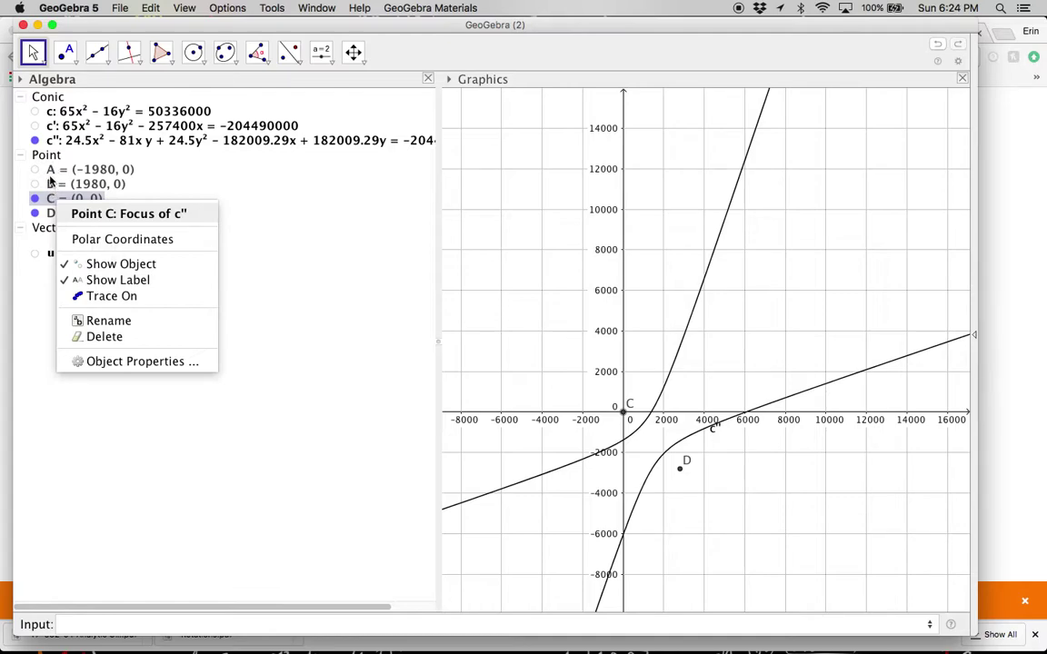
{"action": "left_click", "coordinate": [49, 421]}
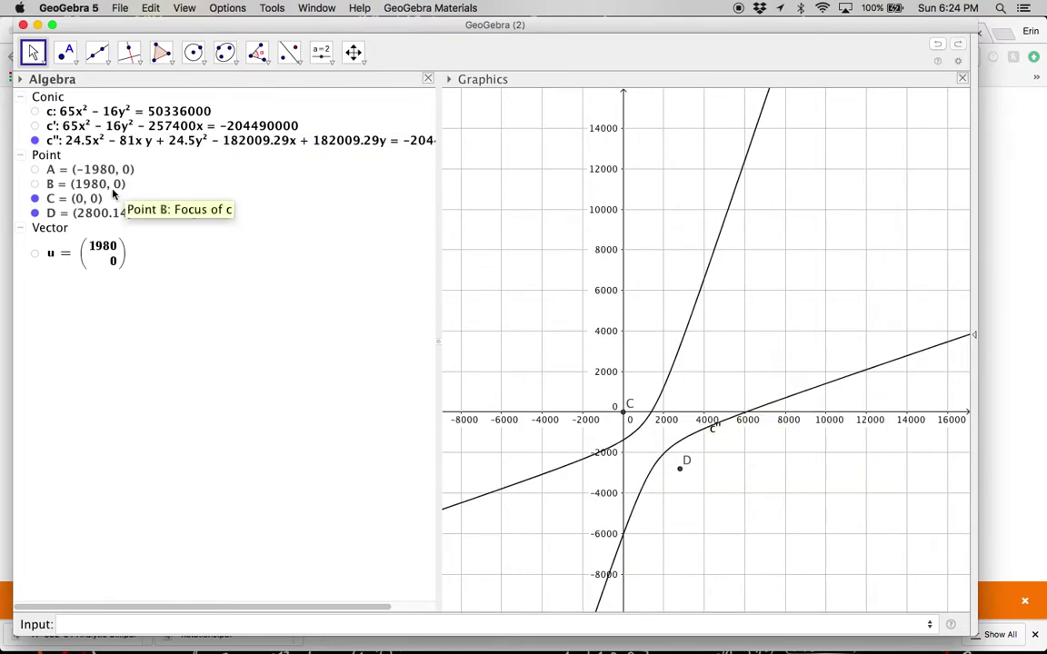
Set hyperbola c'' to light blue (#0099FF) in its Object Properties
{"action": "right_click", "coordinate": [102, 141]}
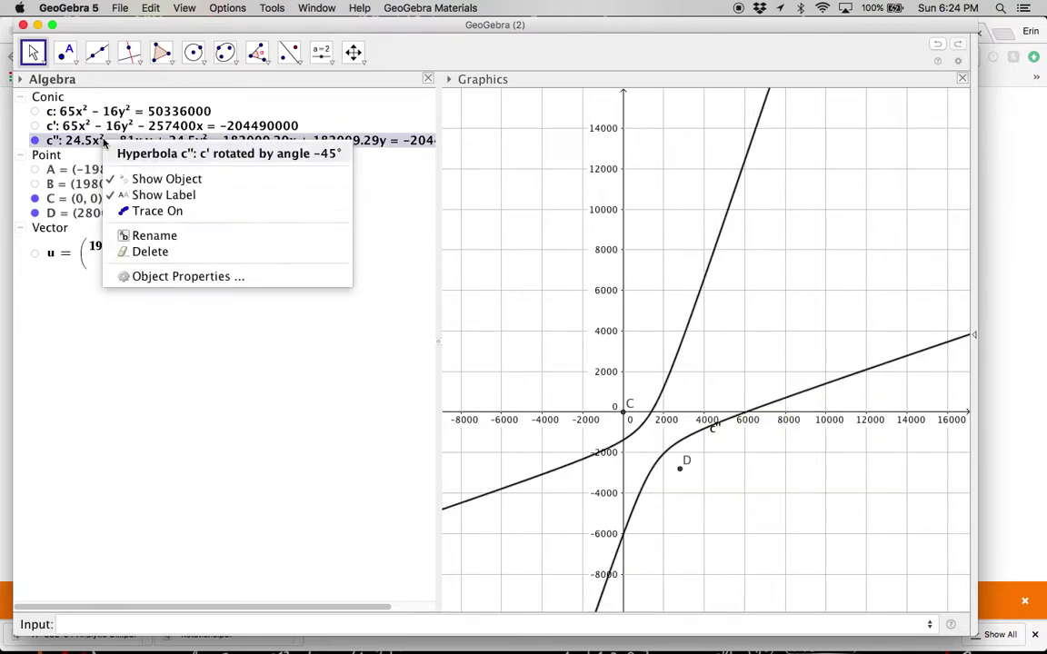
{"action": "left_click", "coordinate": [154, 276]}
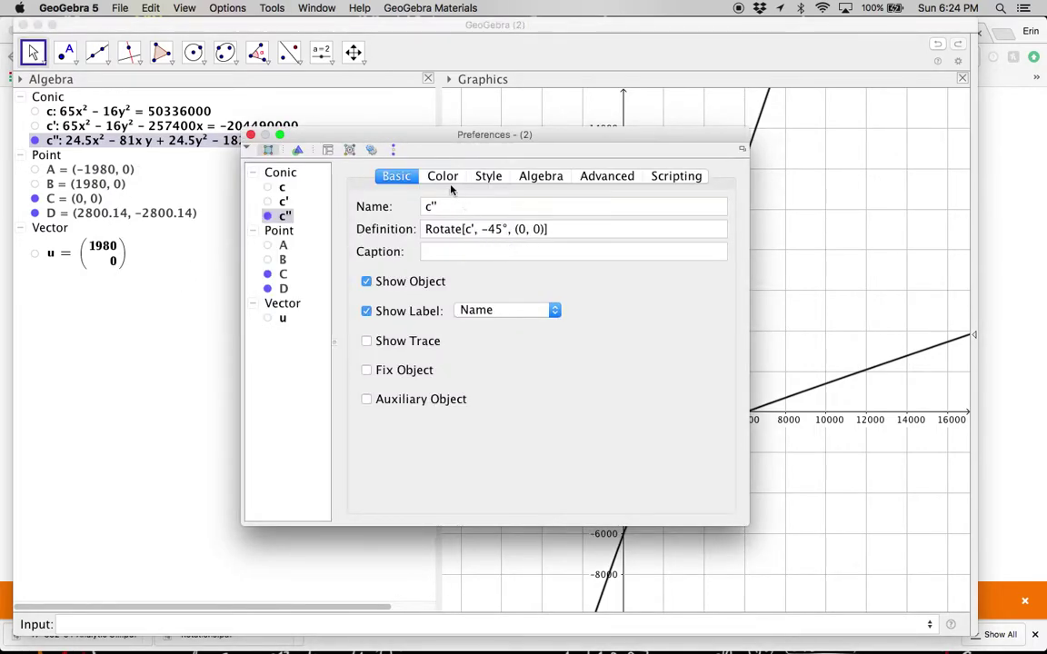
{"action": "left_click", "coordinate": [444, 178]}
{"action": "left_click", "coordinate": [439, 270]}
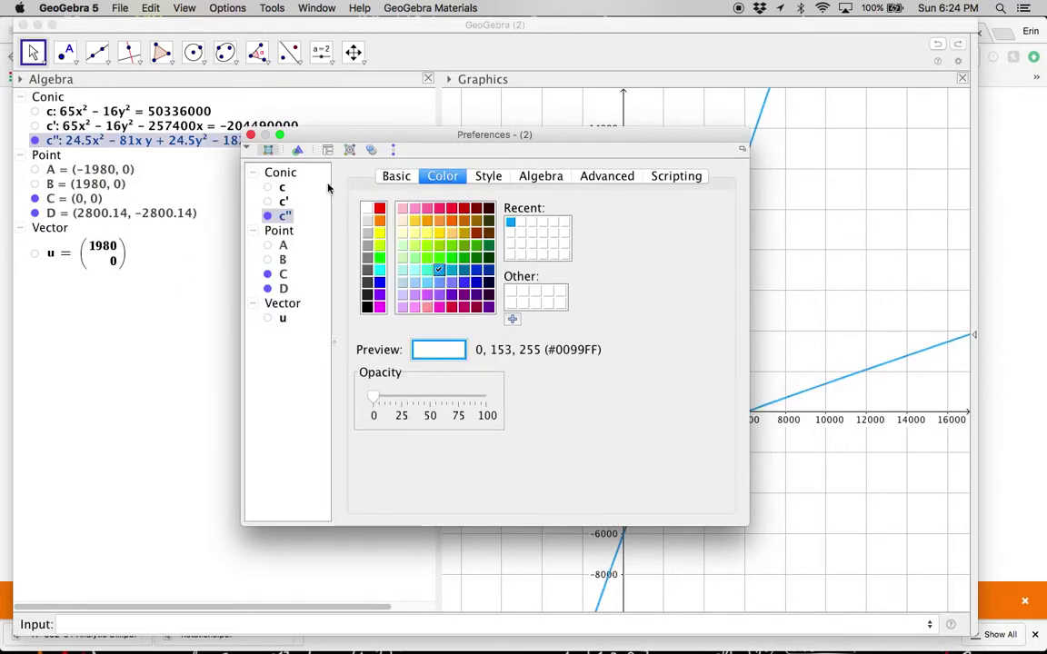
{"action": "left_click", "coordinate": [251, 134]}
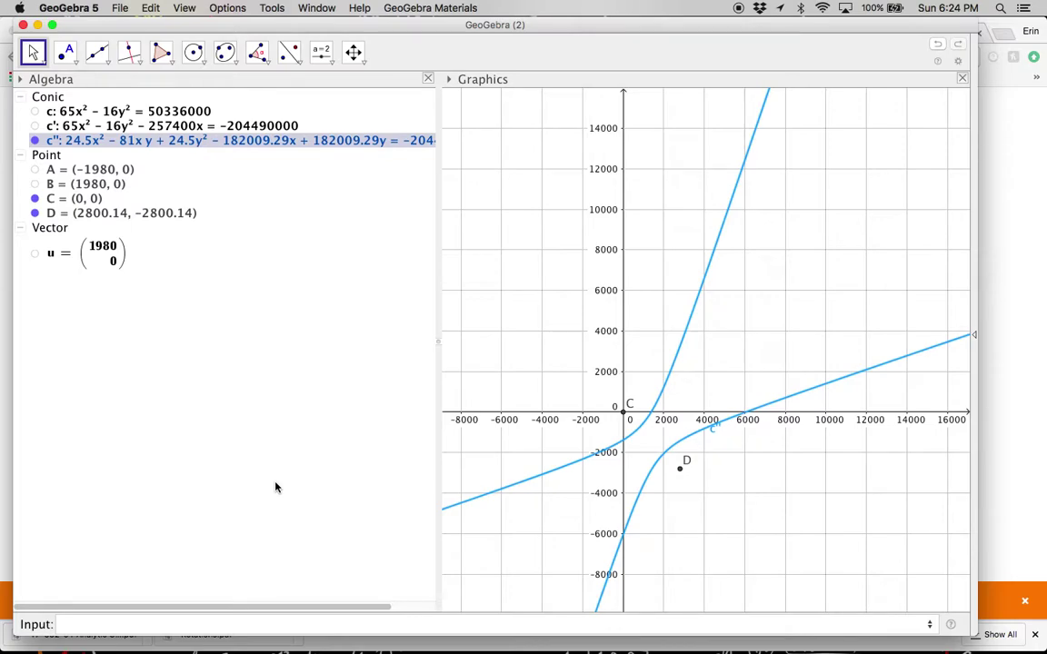